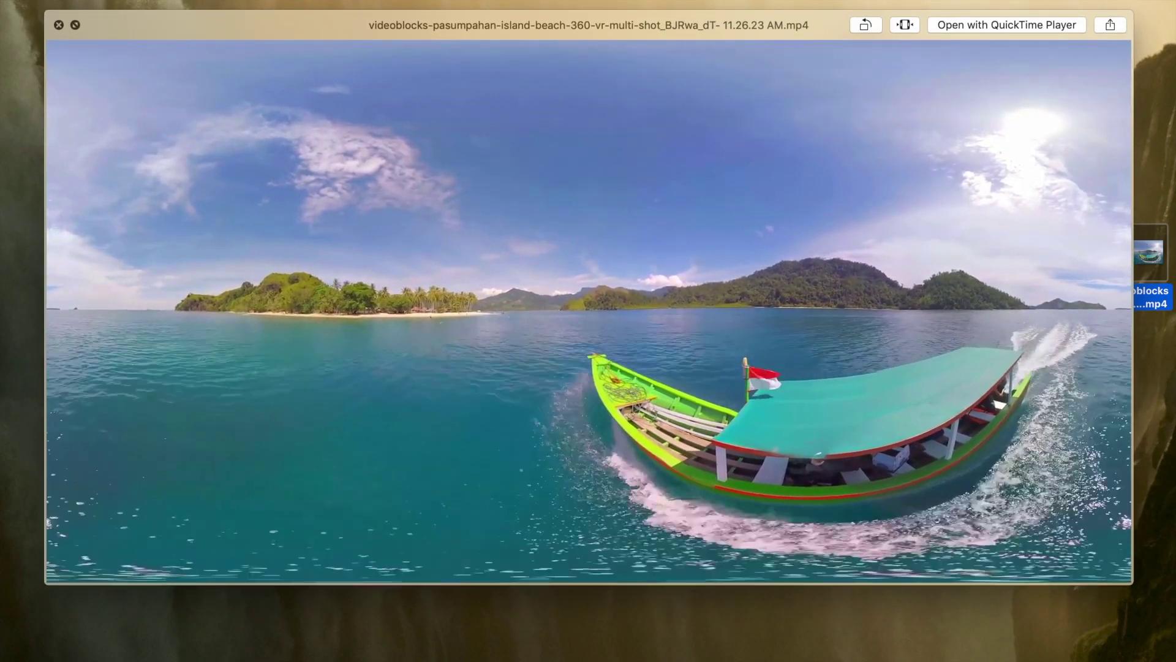
Step: Dismiss the Quick Look preview of the 360° island beach boat video
key("space")
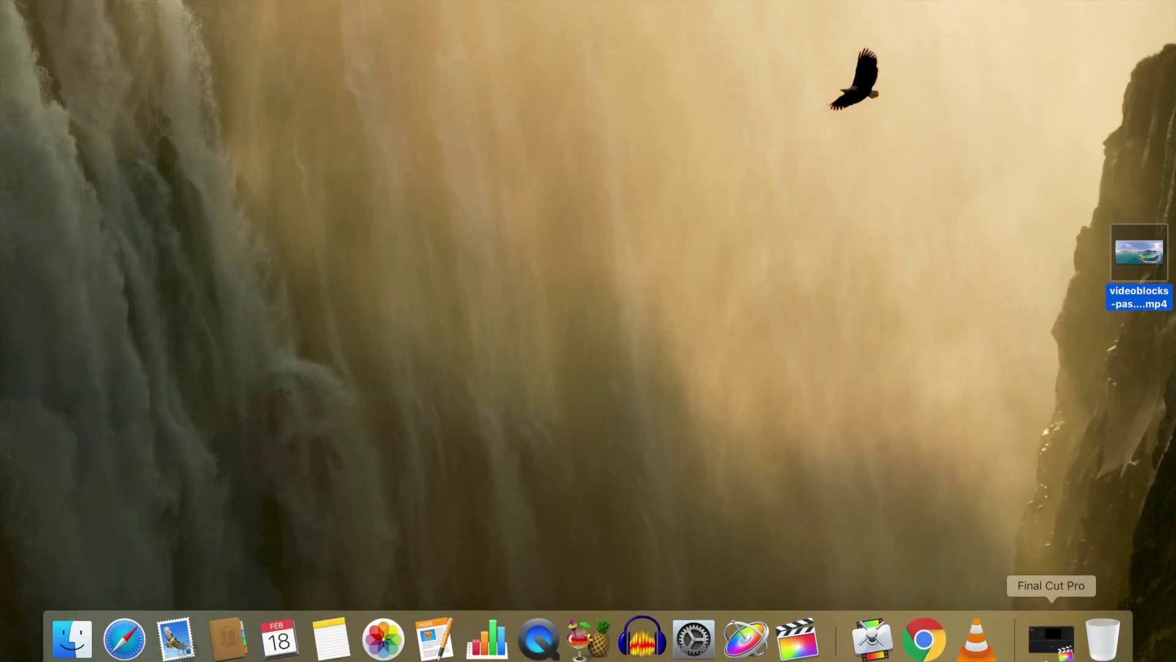
Step: Launch Final Cut Pro and import the boat mp4 from the desktop into the 360 Video event
left_click(1046, 639)
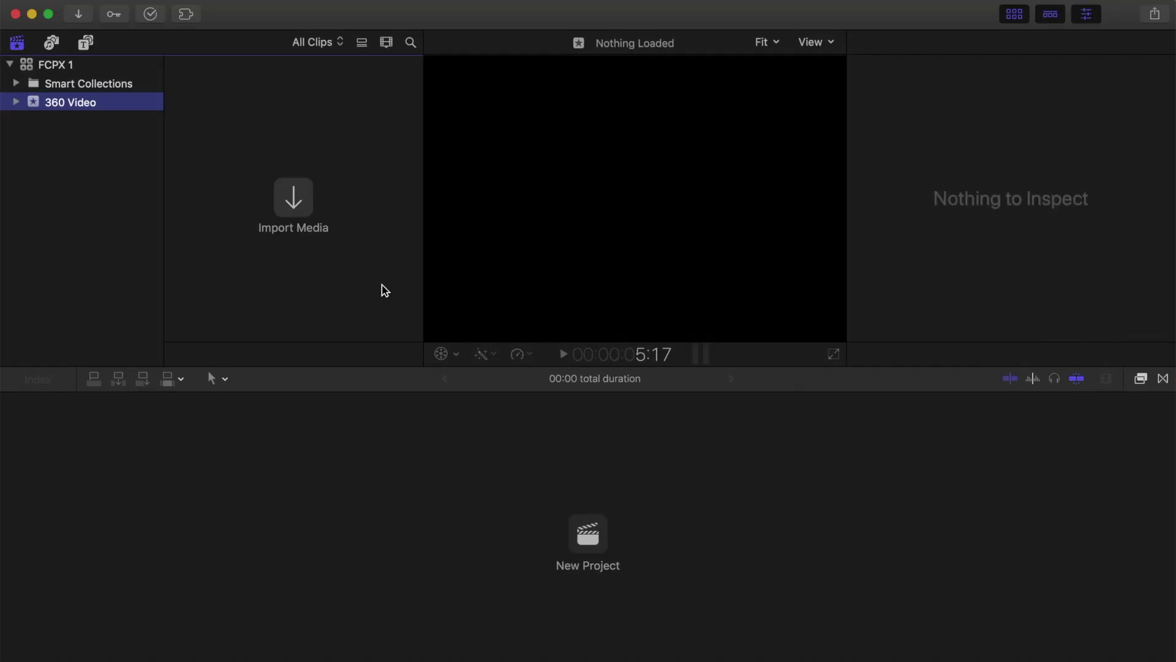
left_click(295, 199)
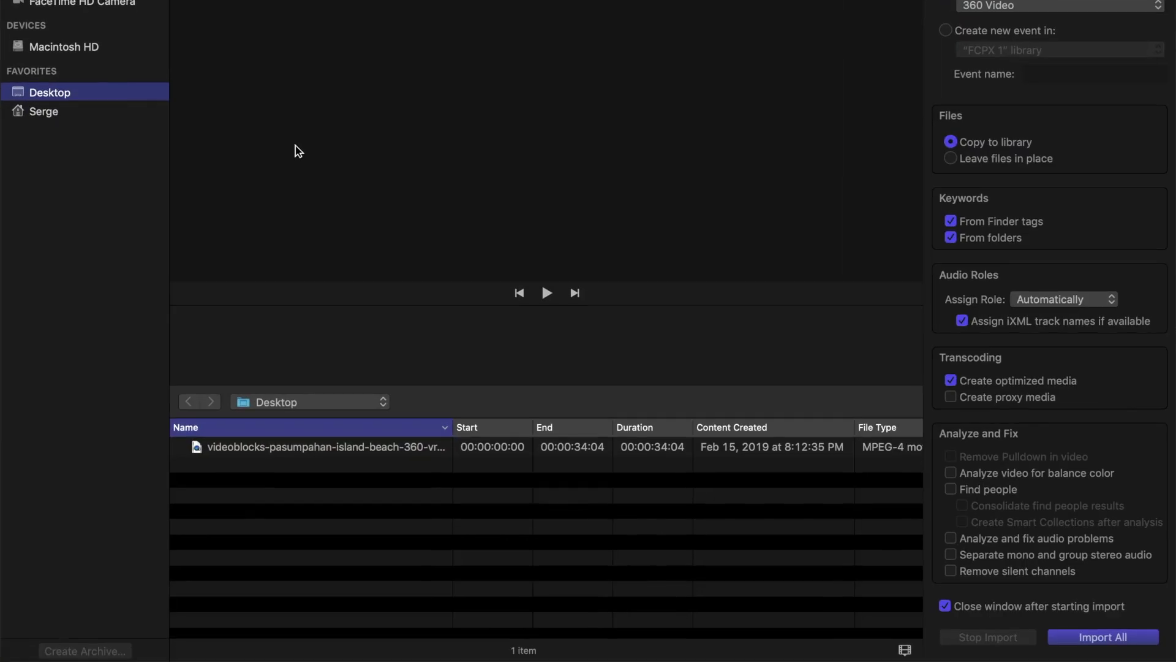
left_click(281, 448)
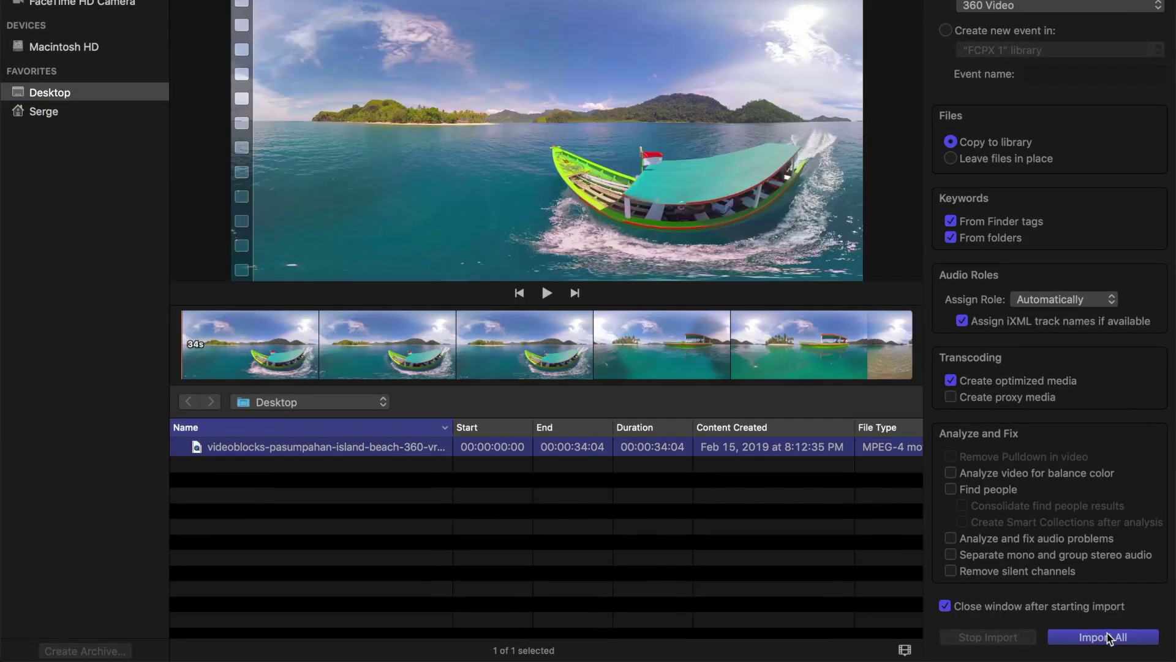
left_click(1110, 638)
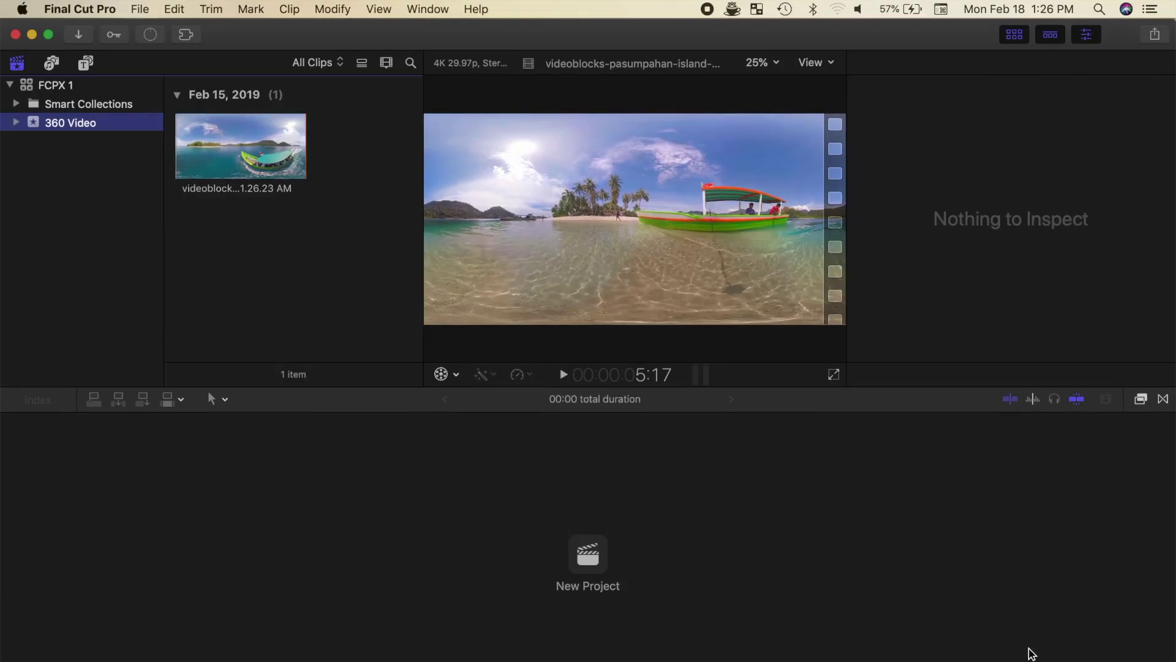
Step: Create a new project named '360 Demo' with the 360° video format
left_click(140, 8)
mouse_move(153, 29)
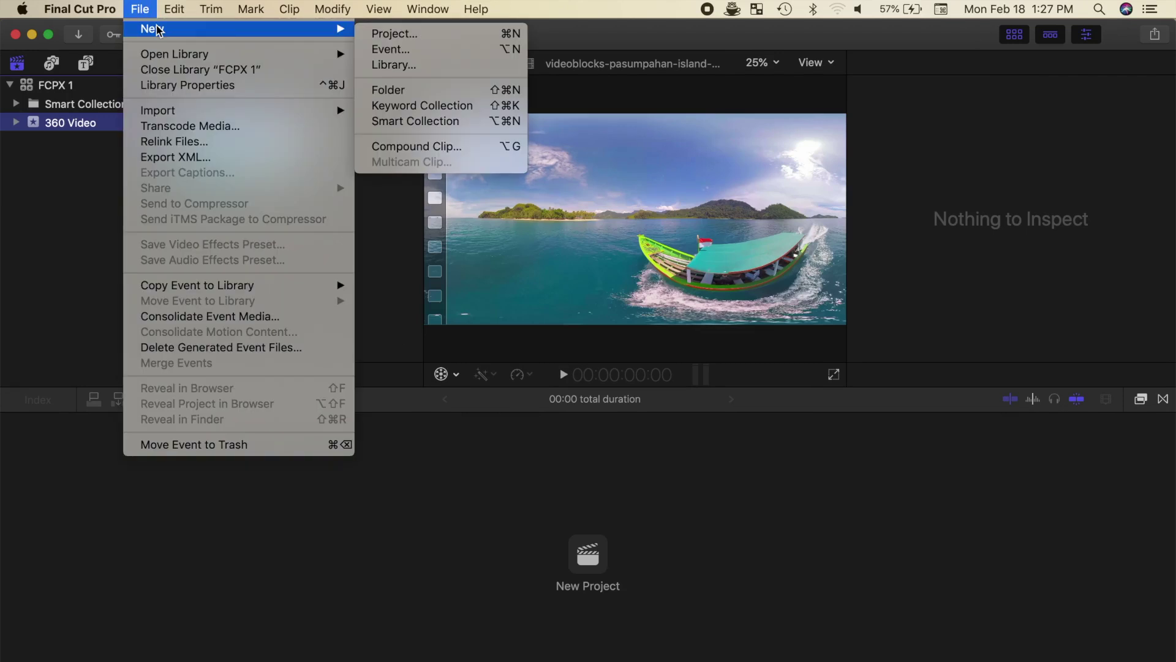
left_click(381, 33)
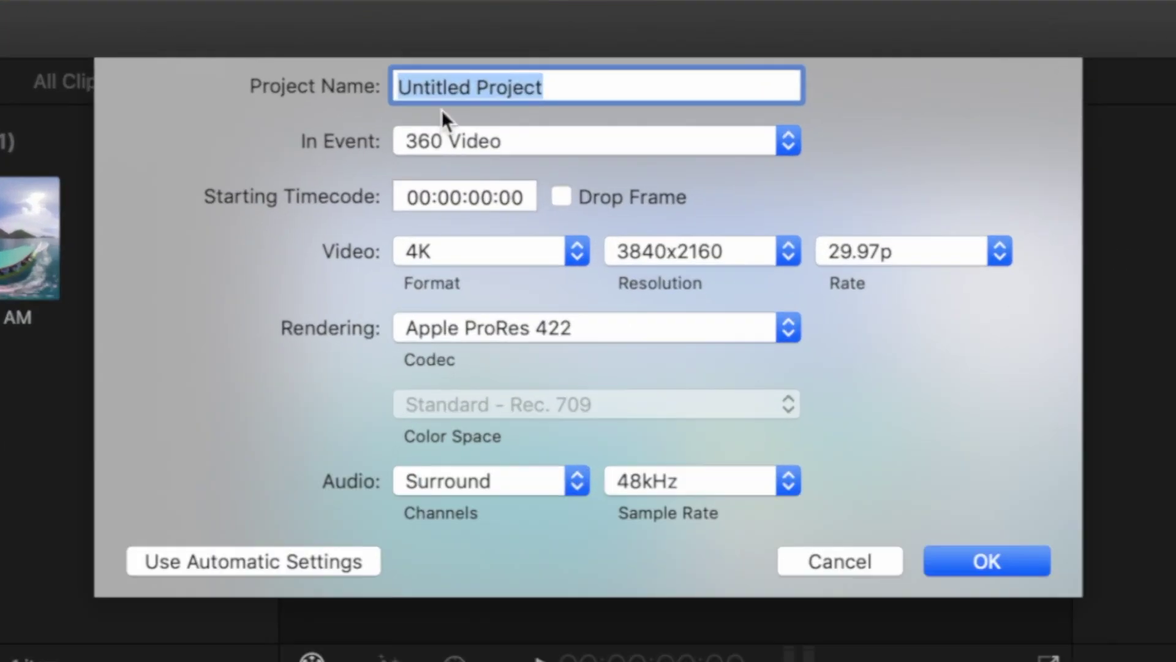
type("360 Demo")
left_click(581, 253)
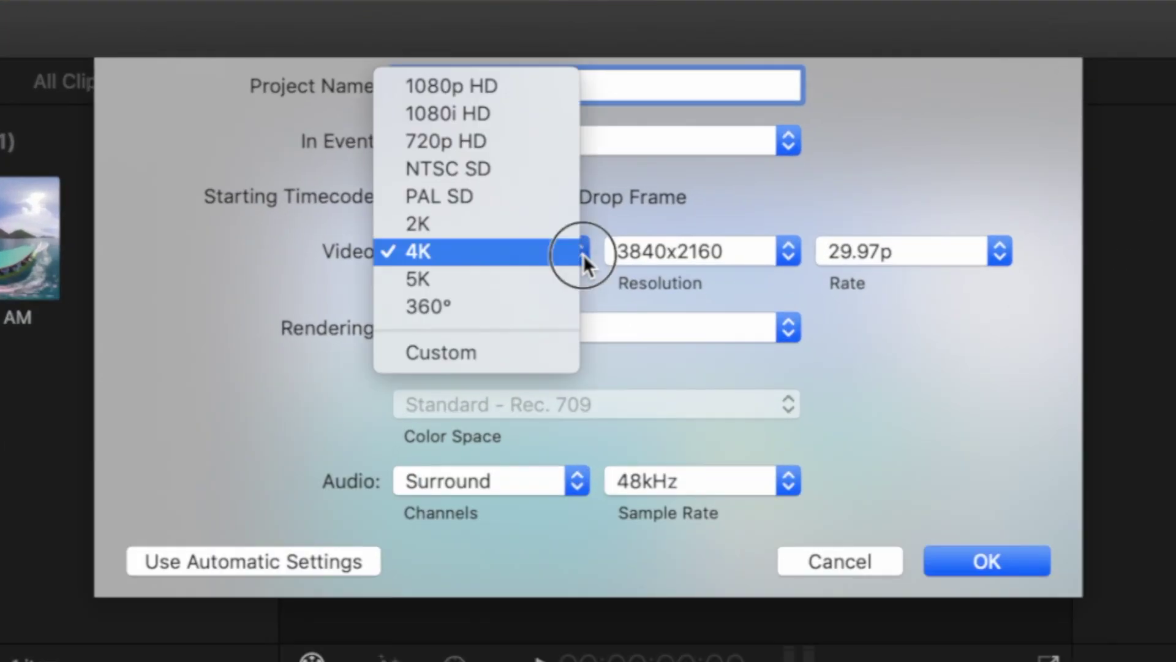
left_click(549, 306)
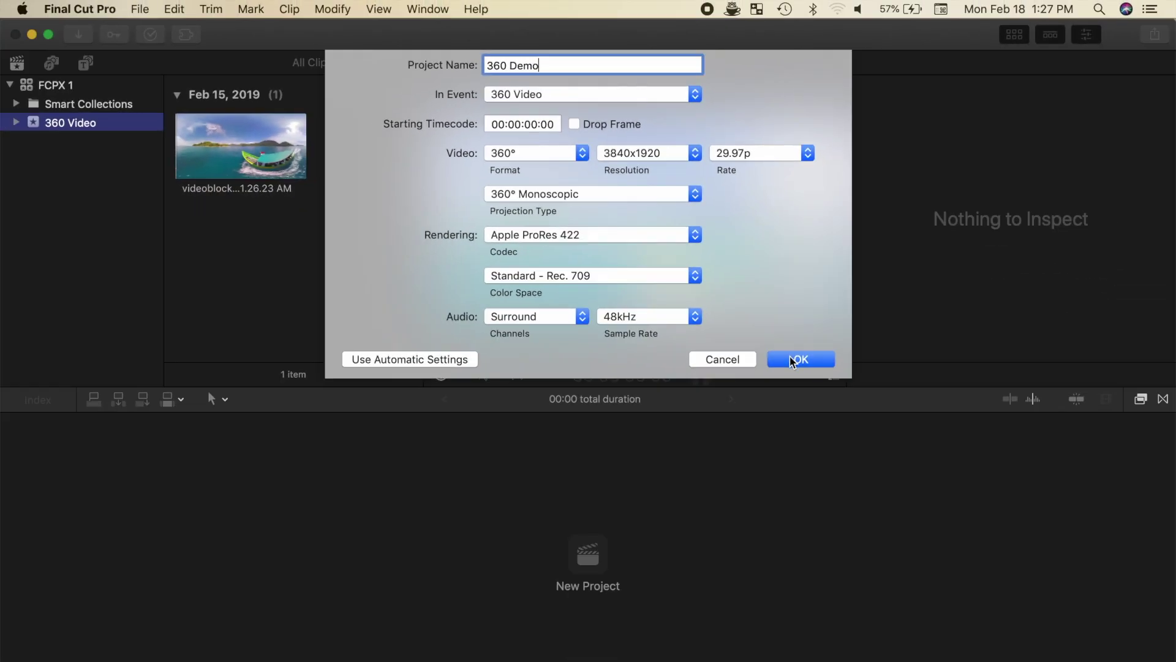
left_click(983, 638)
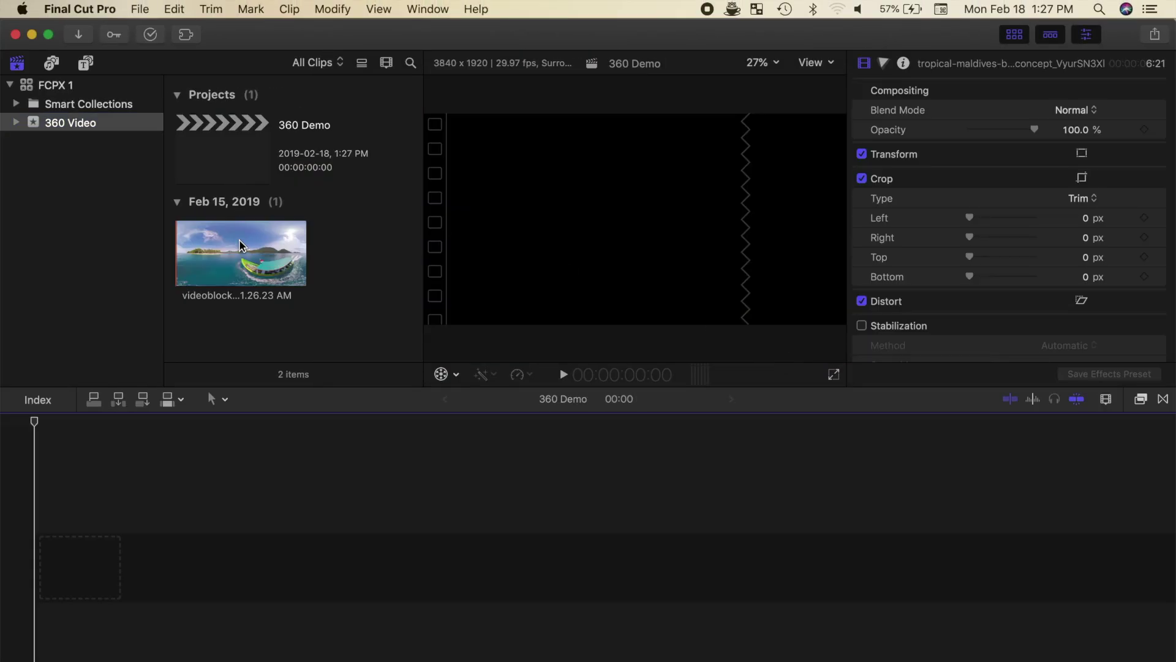
left_click(239, 241)
key("e")
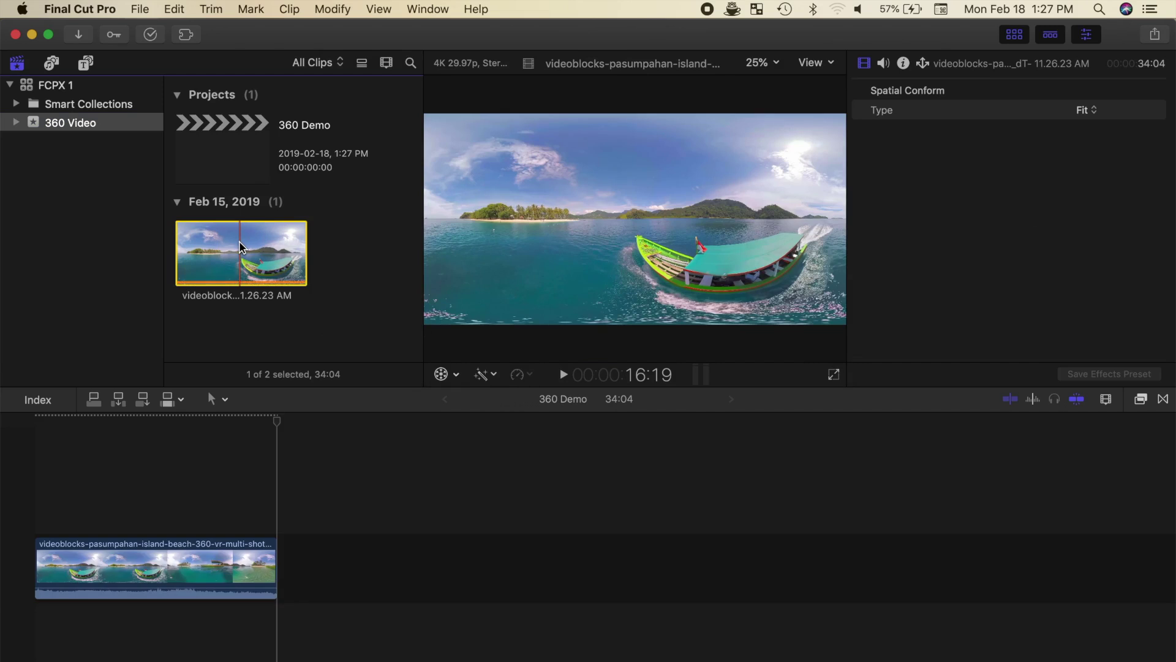
left_click(231, 566)
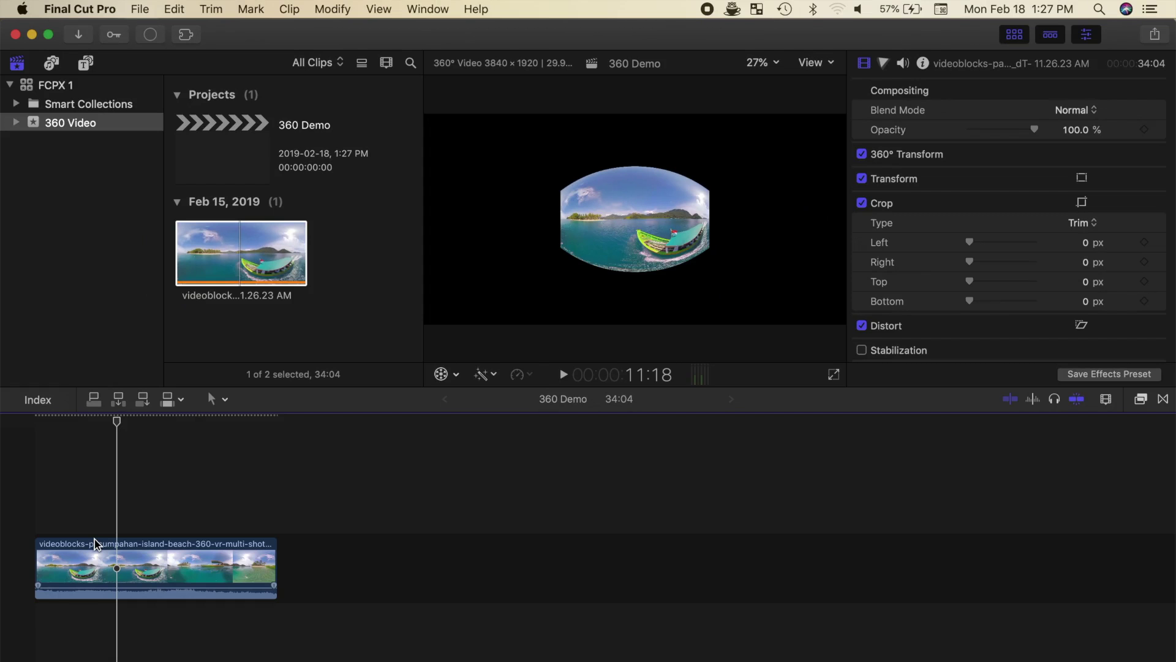
key("Delete")
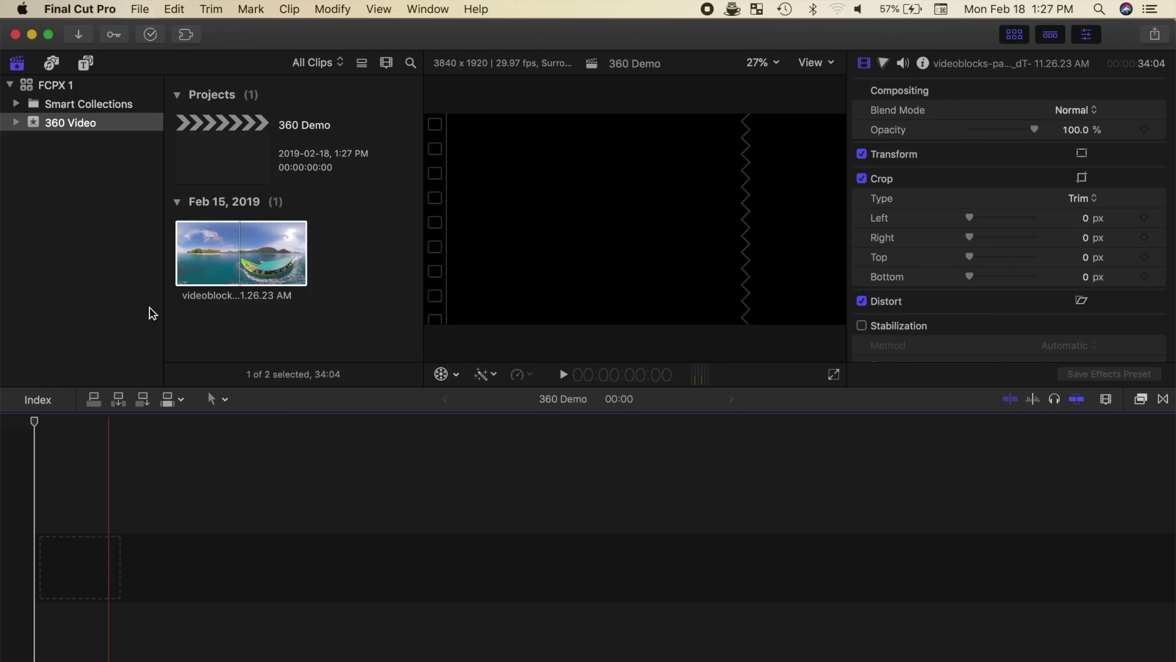
Step: Set the boat clip's 360° Projection Mode to Equirectangular in the Info inspector
left_click(229, 266)
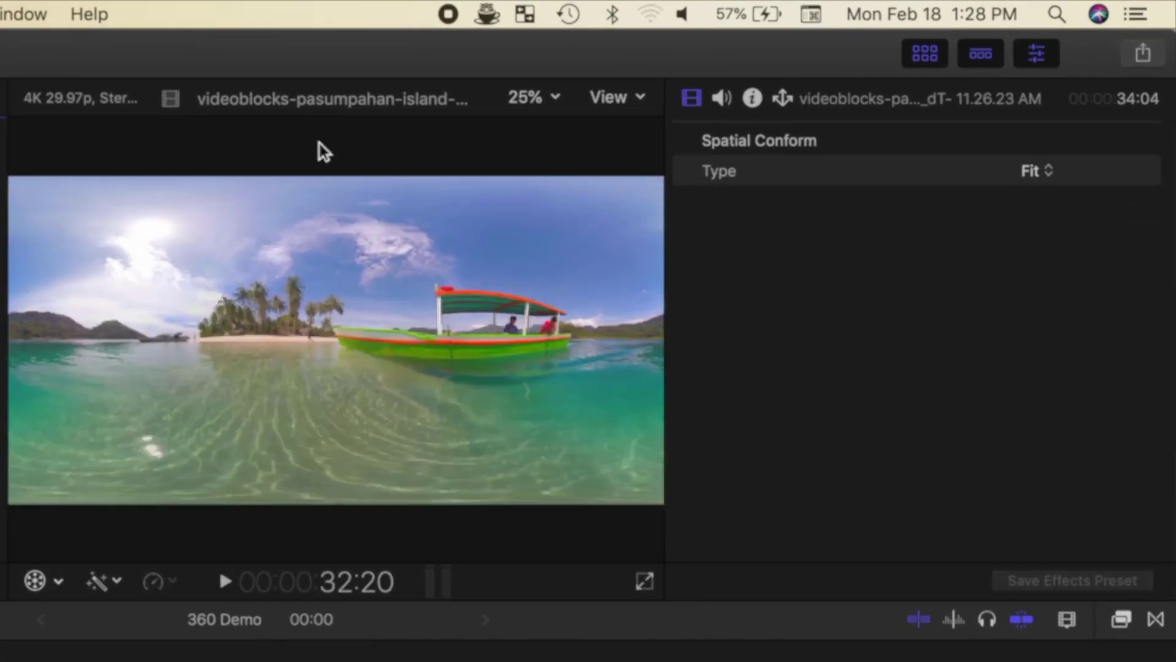
left_click(753, 99)
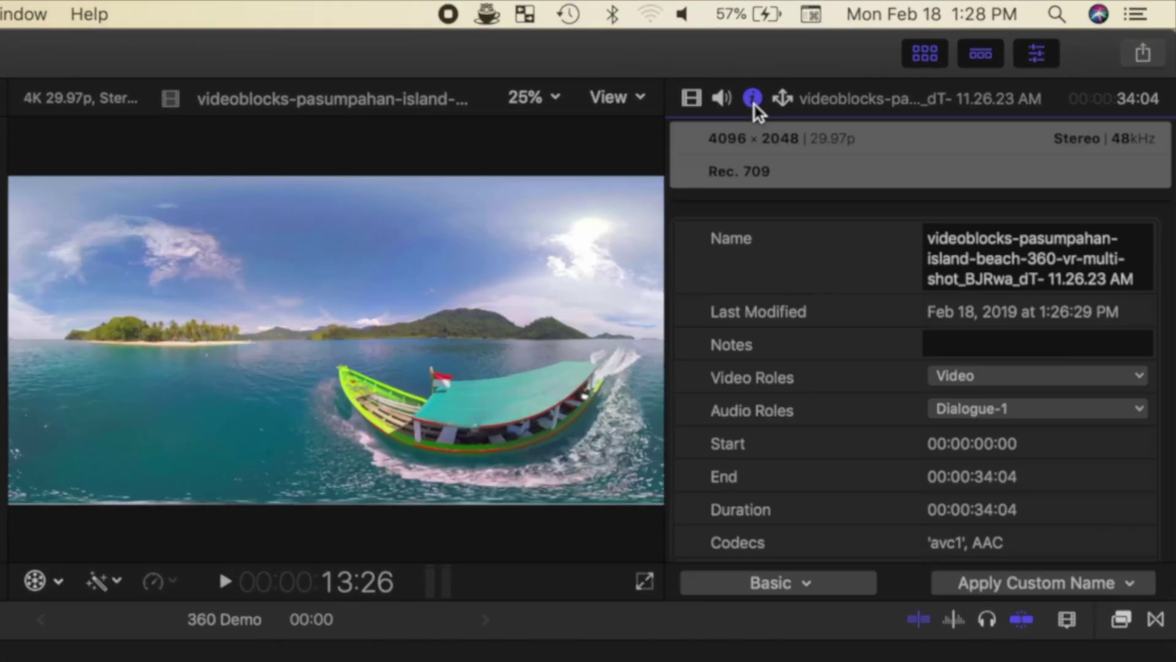
scroll(807, 279, "down", 5)
scroll(807, 278, "down", 5)
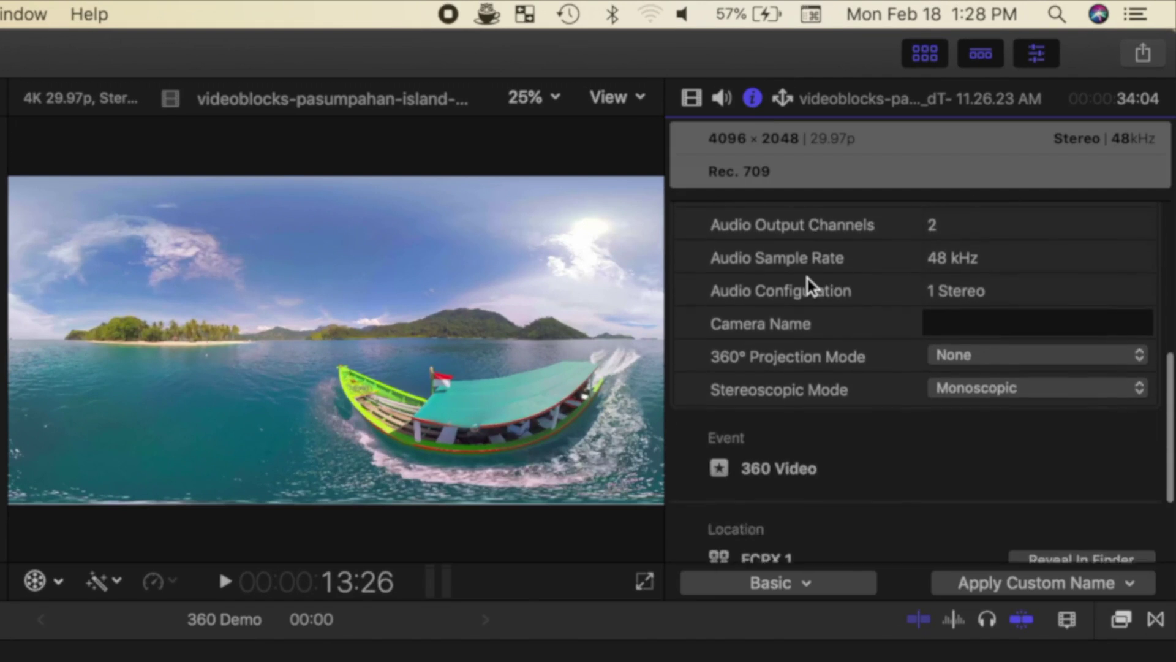
left_click(1138, 348)
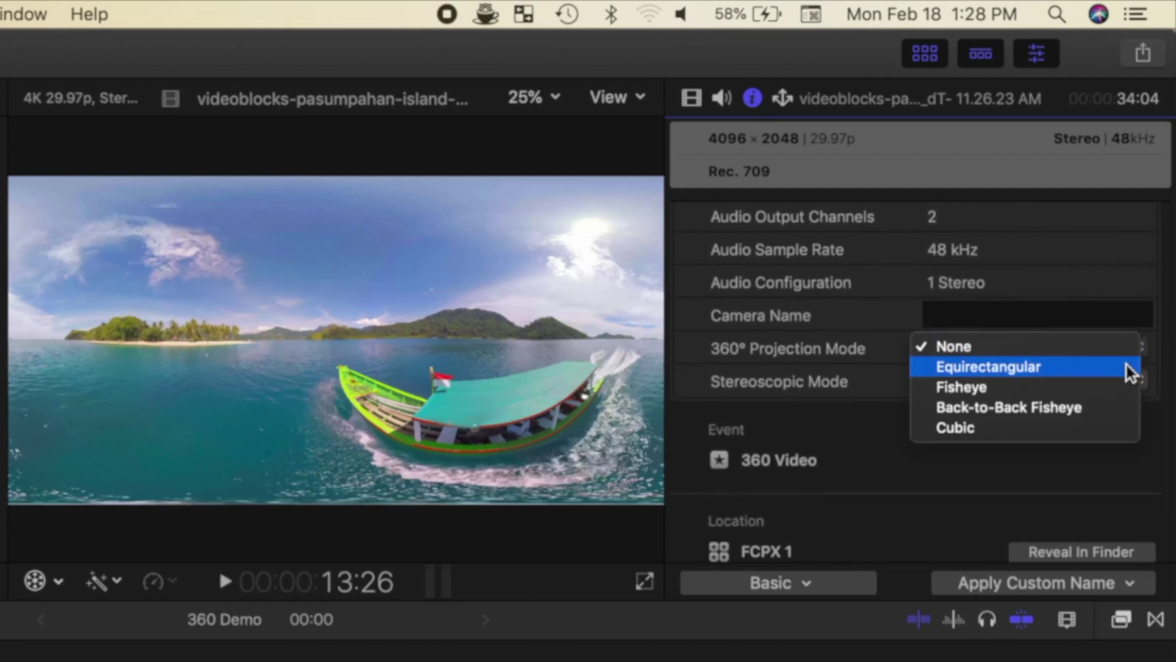
left_click(1127, 367)
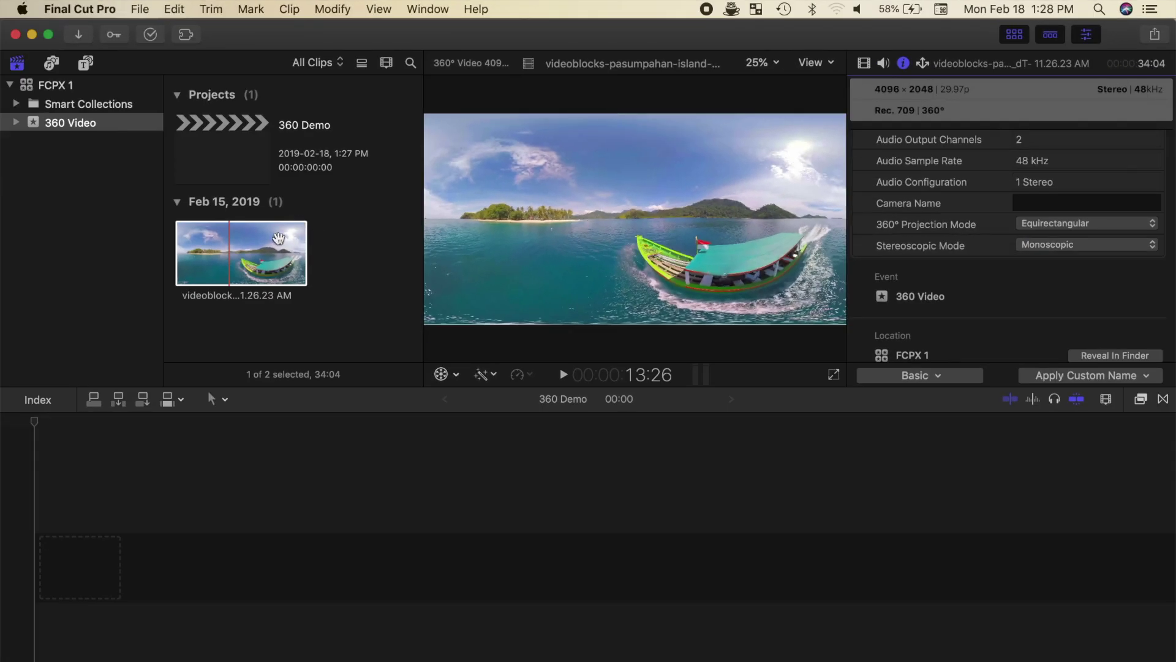
left_click(269, 250)
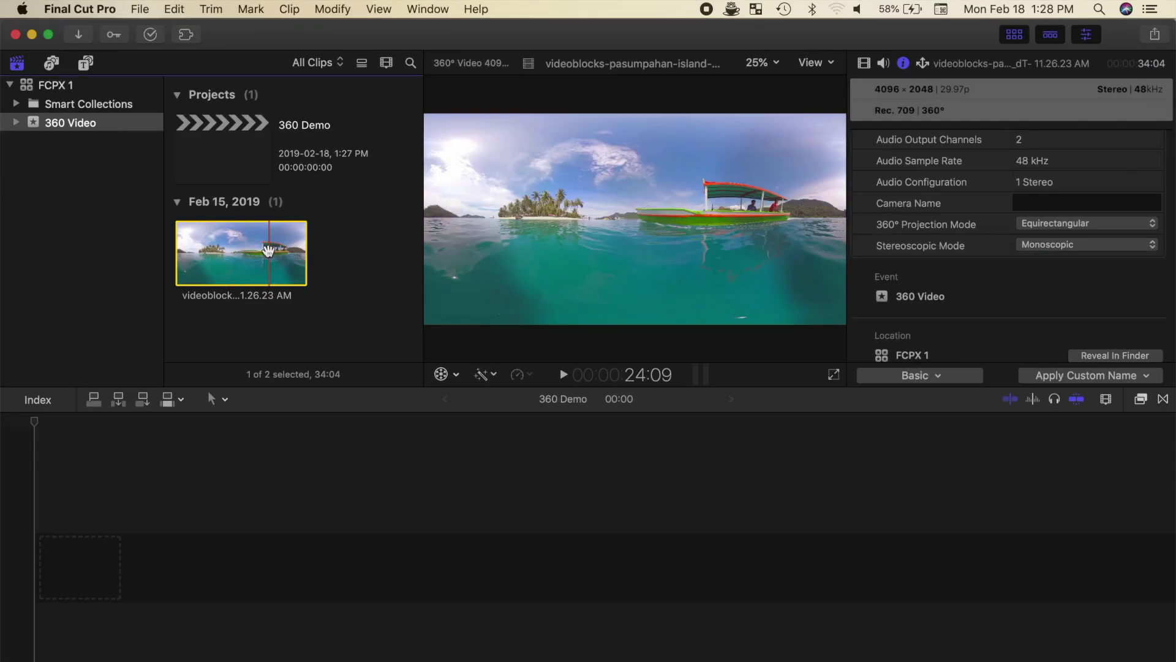
Step: Append the boat clip to the 360 Demo timeline, fit it to the window and play it
key("e")
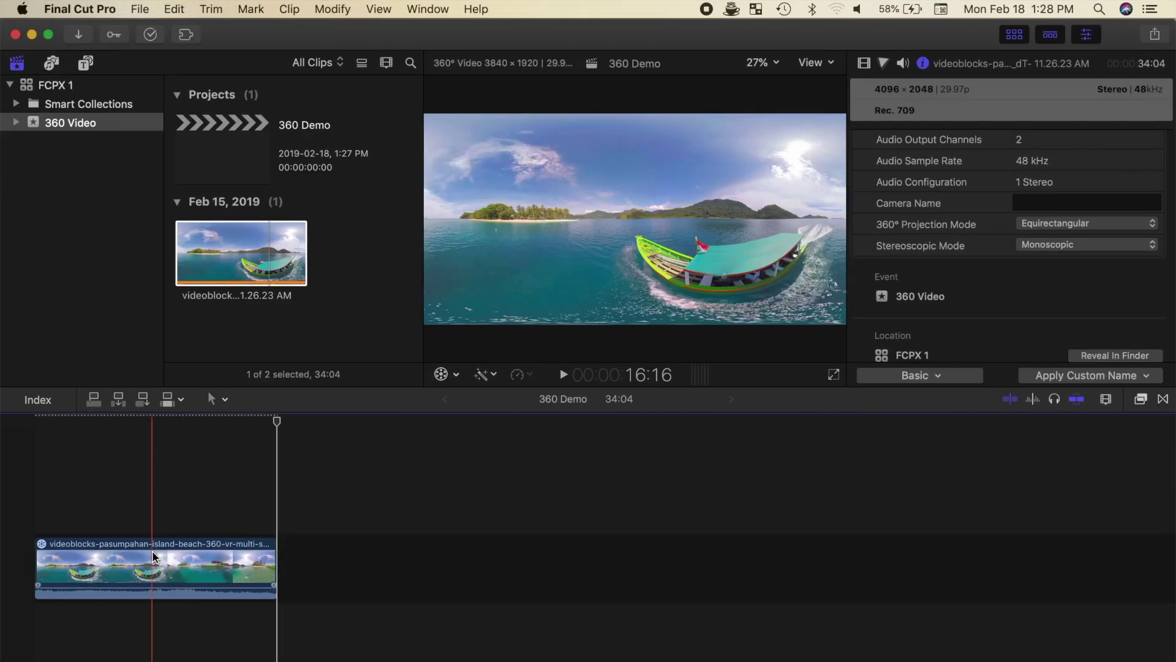
left_click(151, 550)
key("shift+z")
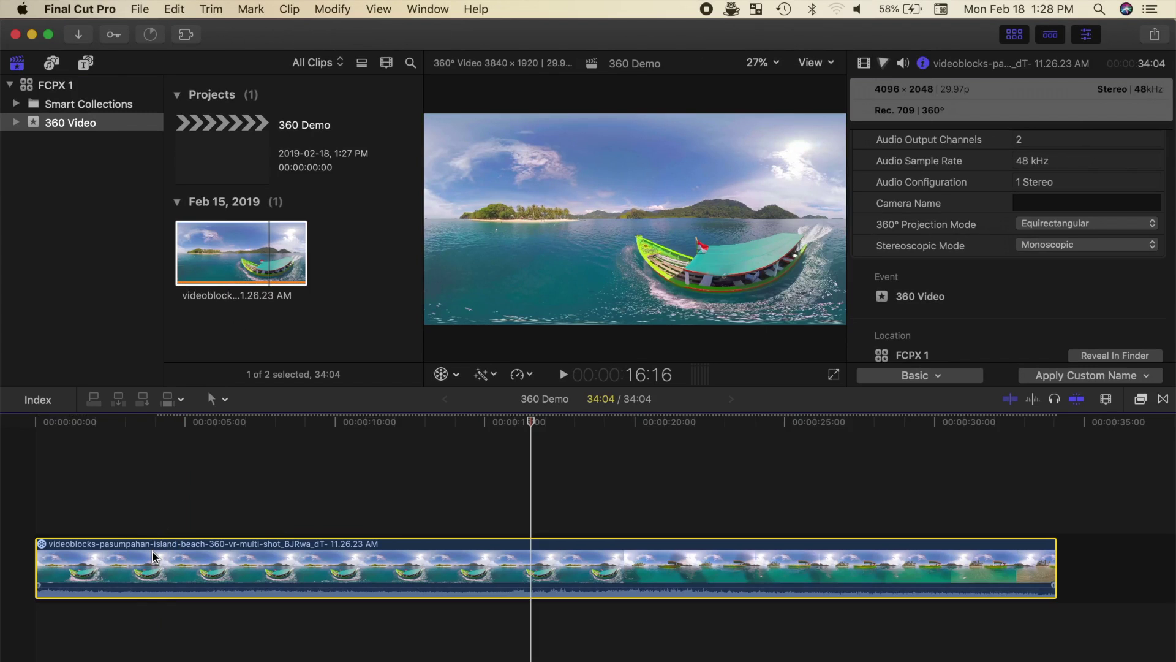
key("space")
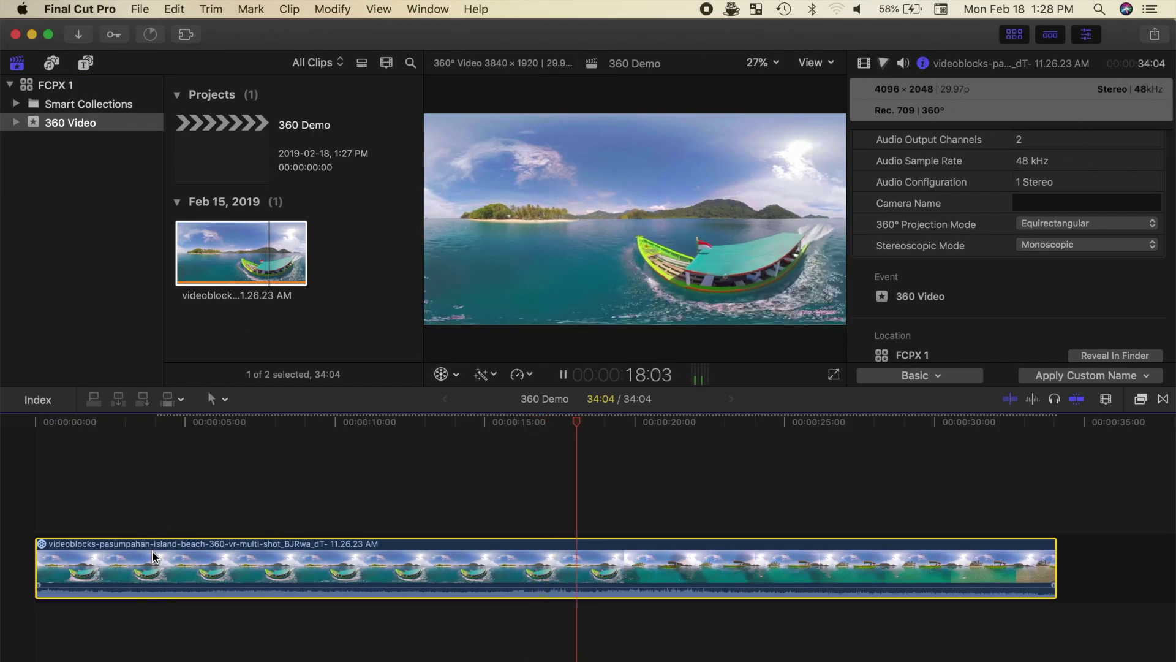
key("space")
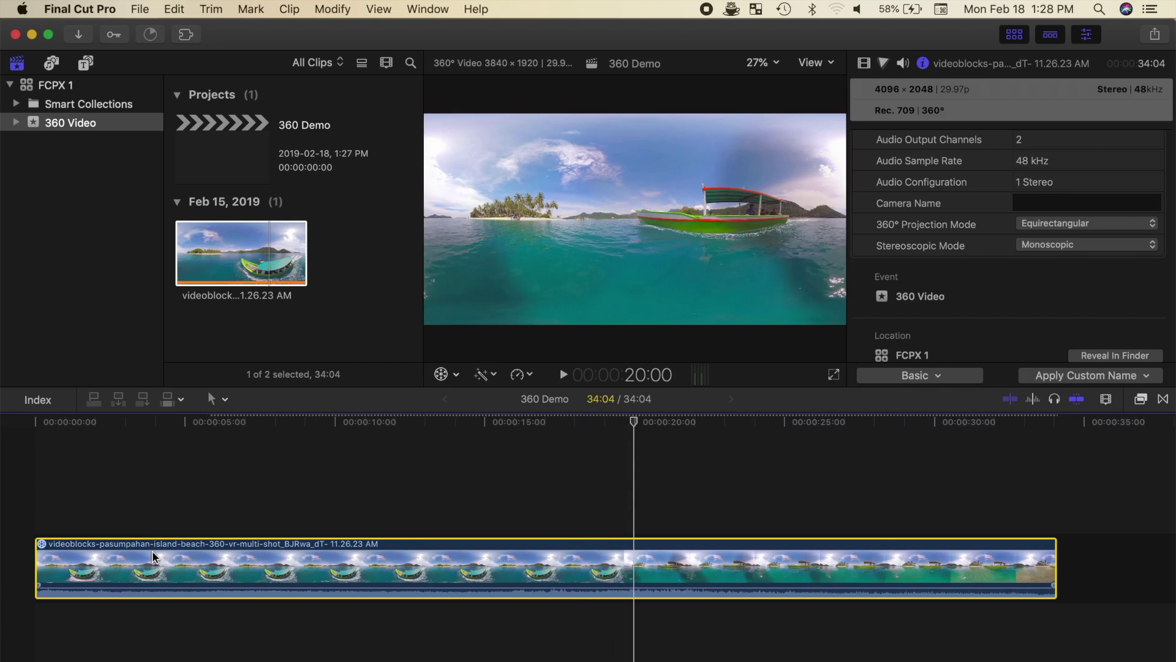
Step: Hide the browser and inspector, and show the 360° viewer beside the main viewer
key("ctrl+super+1")
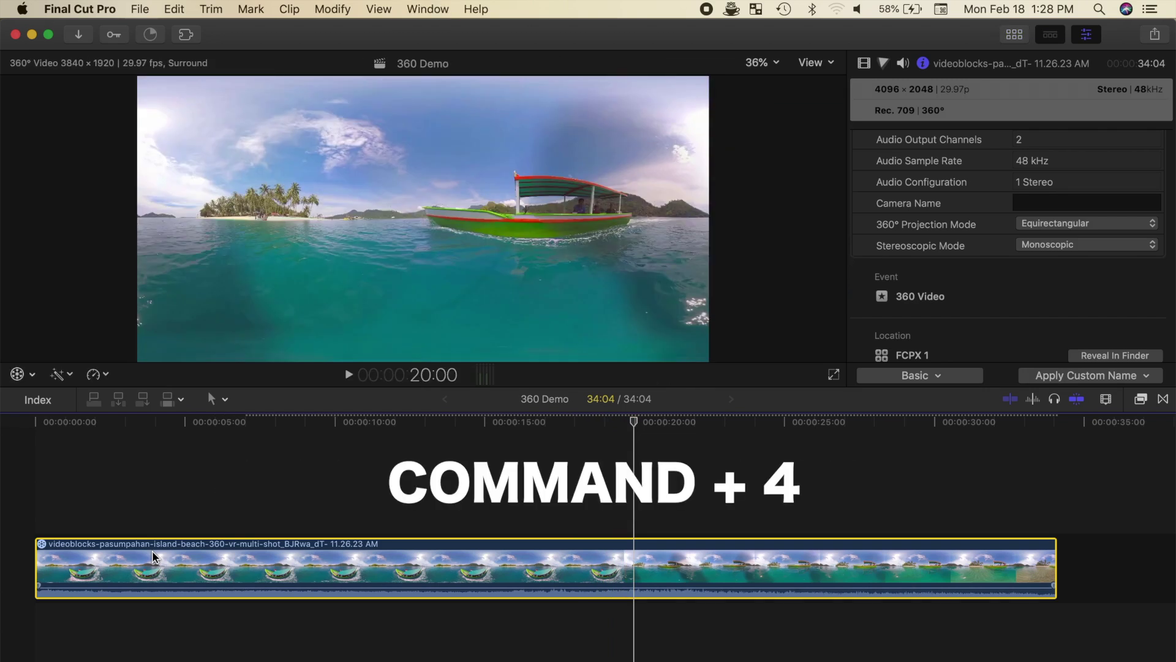
key("super+4")
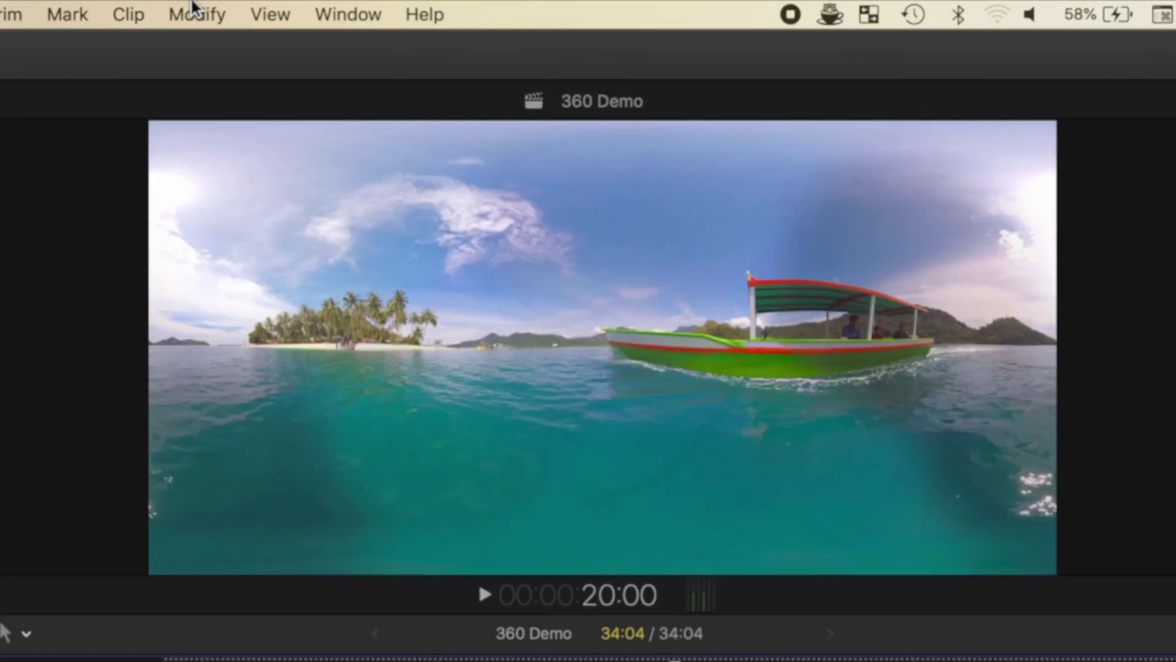
left_click(384, 10)
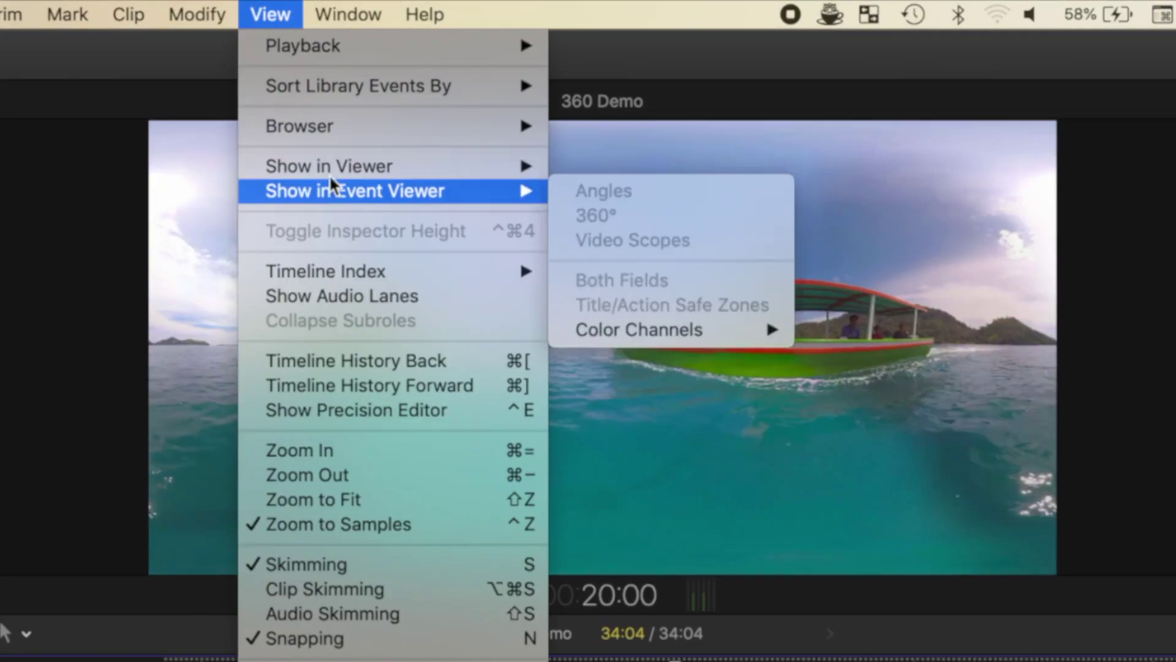
mouse_move(329, 165)
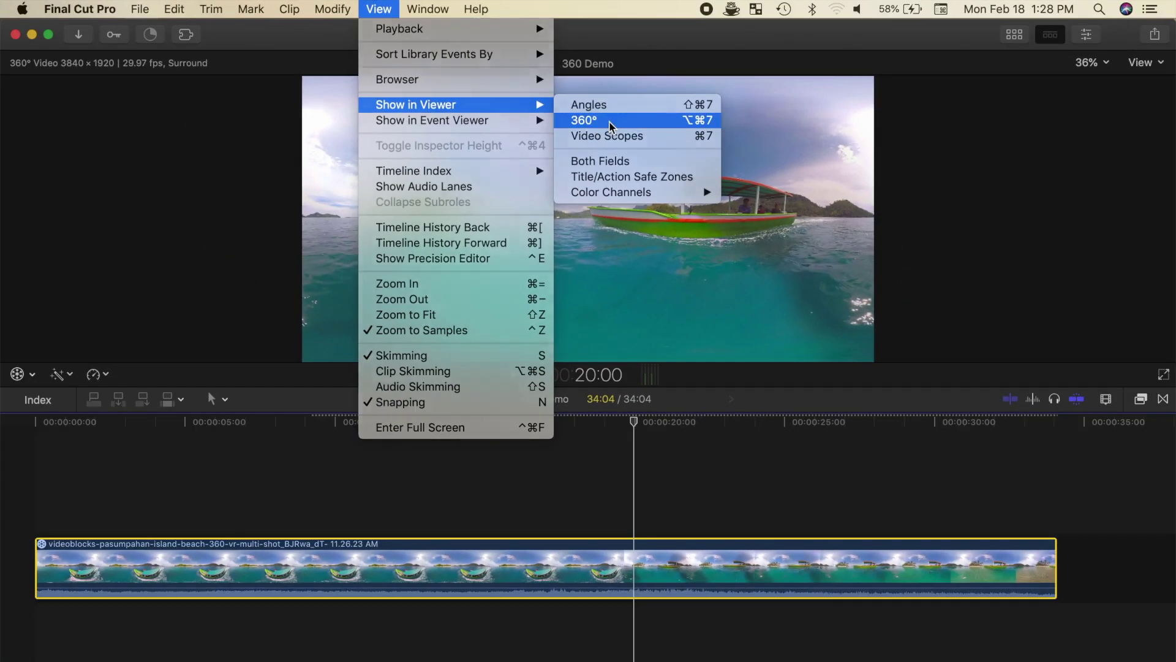
left_click(610, 121)
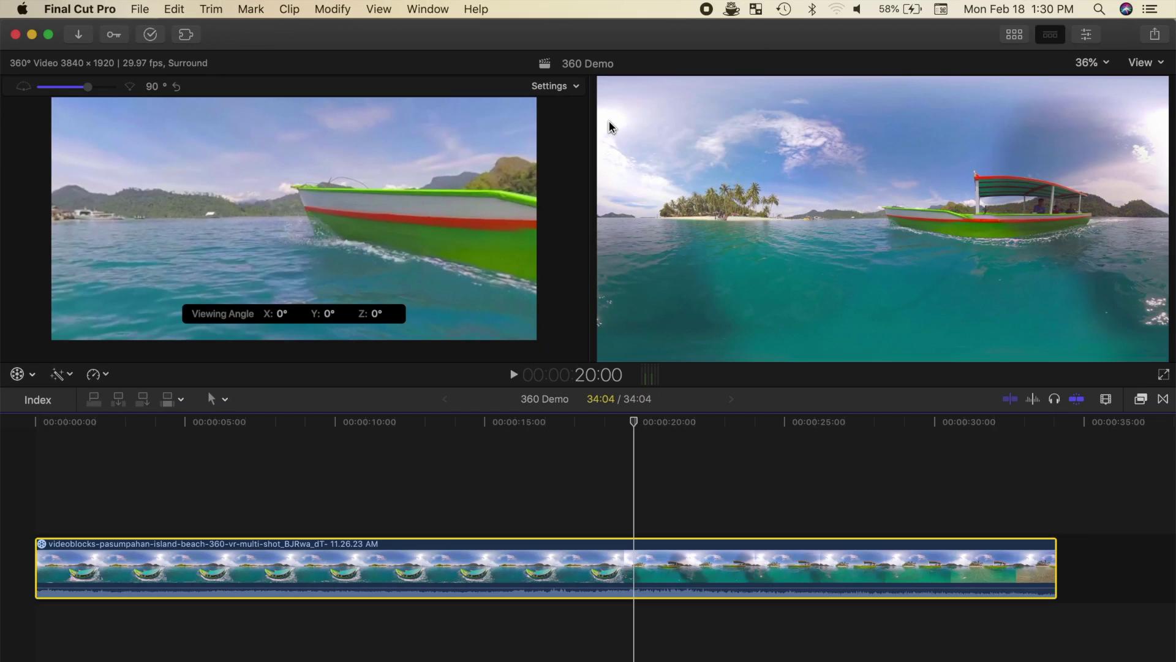
Step: At about 8 seconds in, reorient the boat clip to −5° tilt and 10° pan
left_click(301, 552)
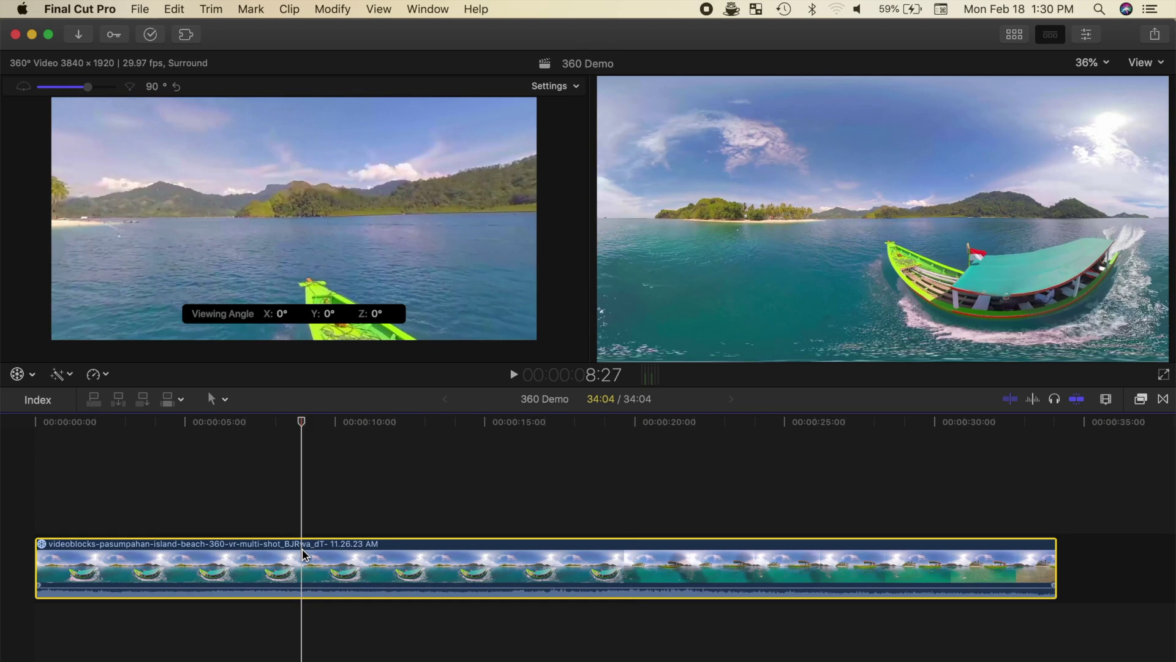
key("super+4")
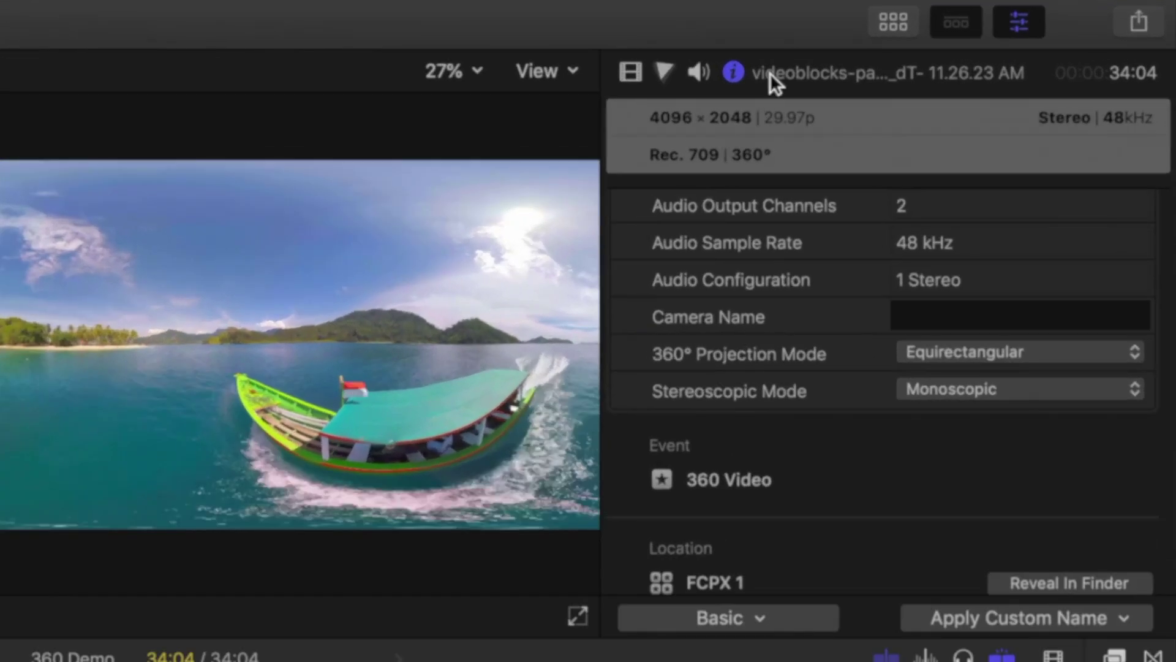
left_click(630, 71)
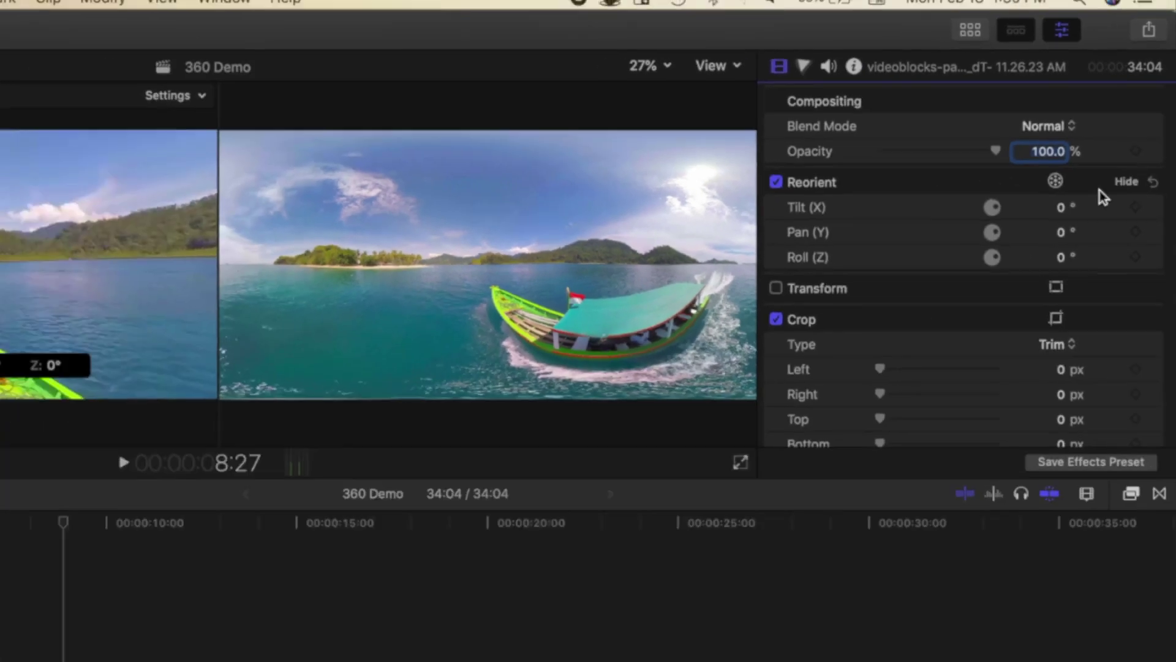
left_click(1085, 174)
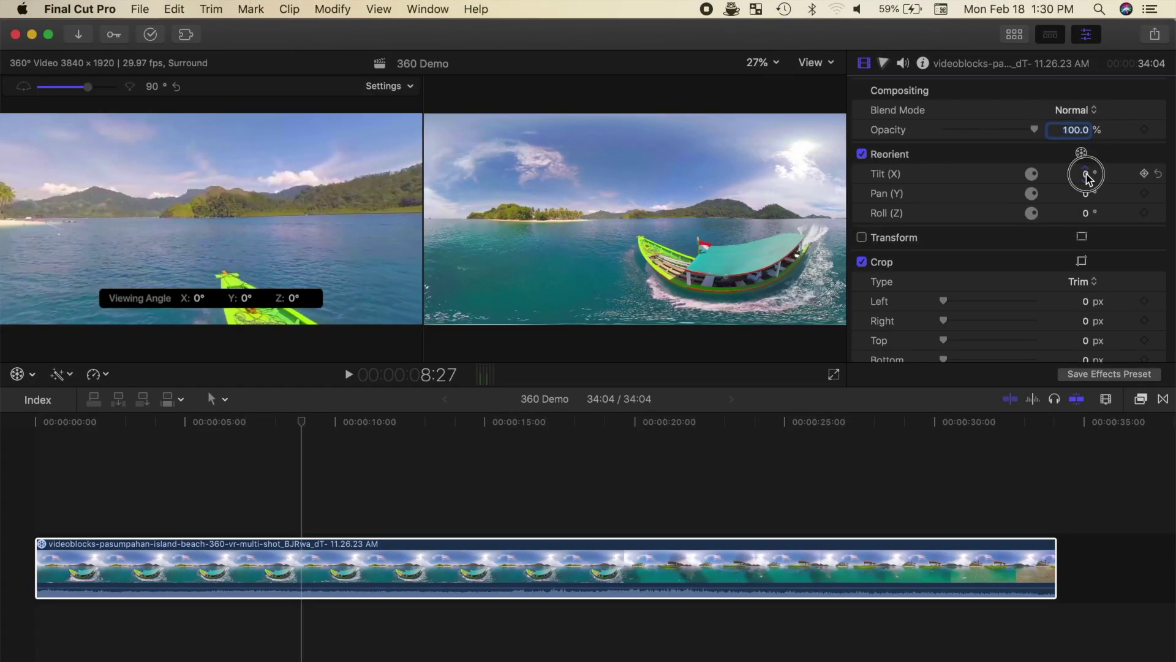
left_click_drag(1085, 174, 1085, 184)
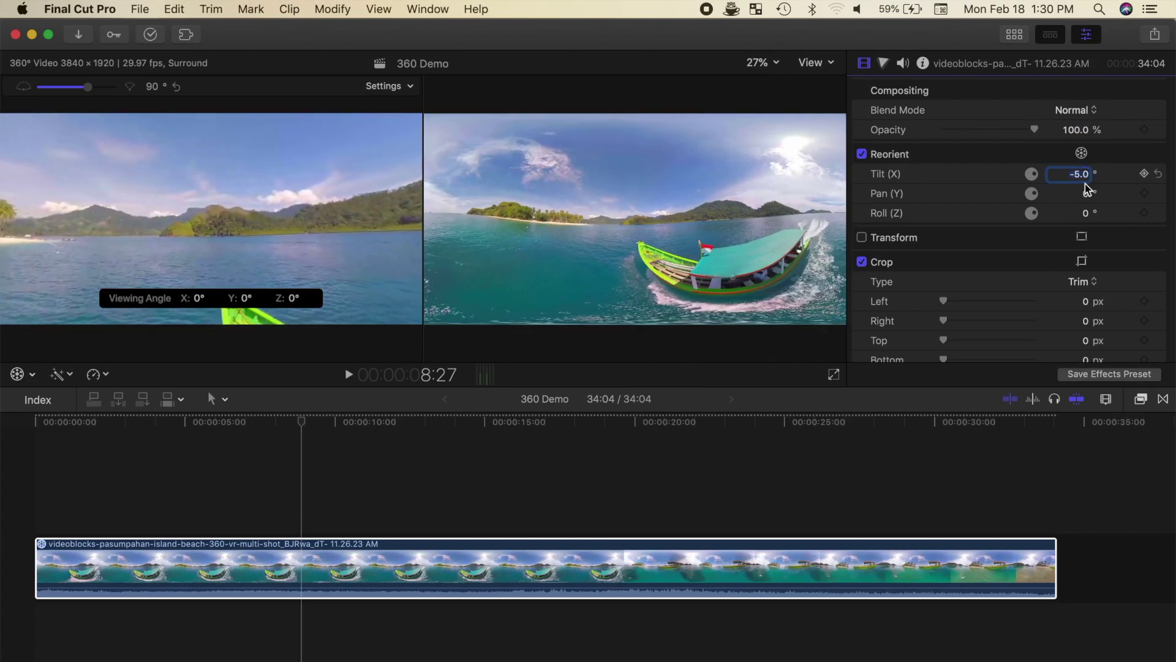
left_click(1085, 194)
mouse_move(1085, 197)
left_mouse_down()
mouse_move(1084, 175)
mouse_move(1086, 217)
left_mouse_up()
type("10")
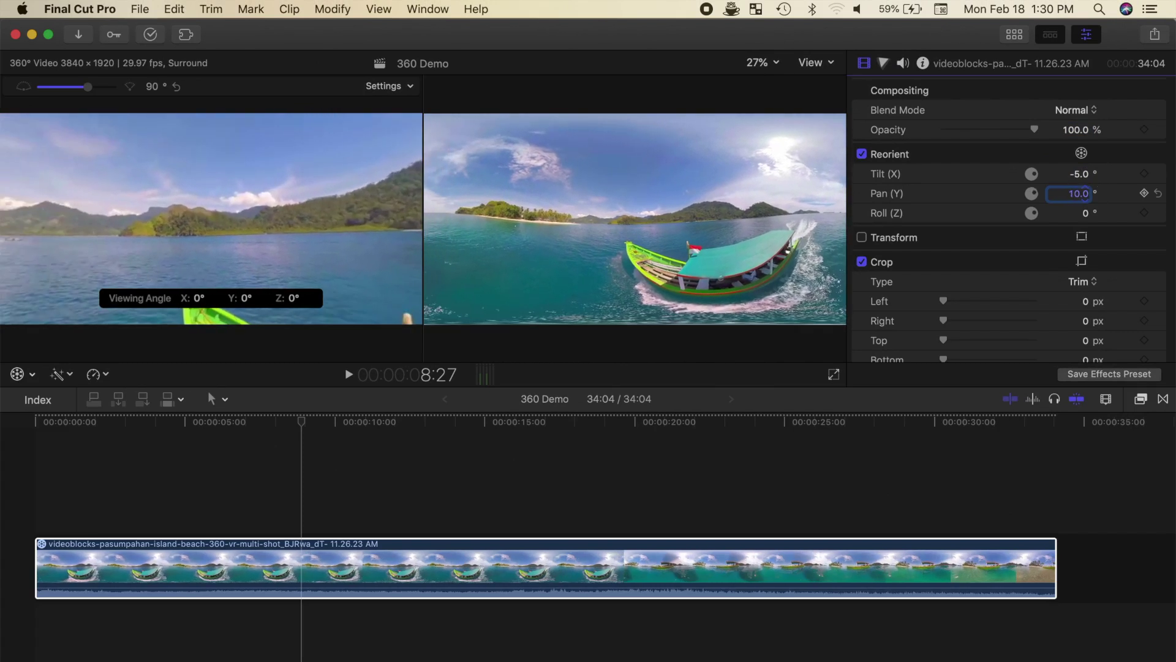
Step: Set the clip's roll to 1° and turn on the viewer's horizon guide overlay
left_click_drag(1086, 215, 1086, 219)
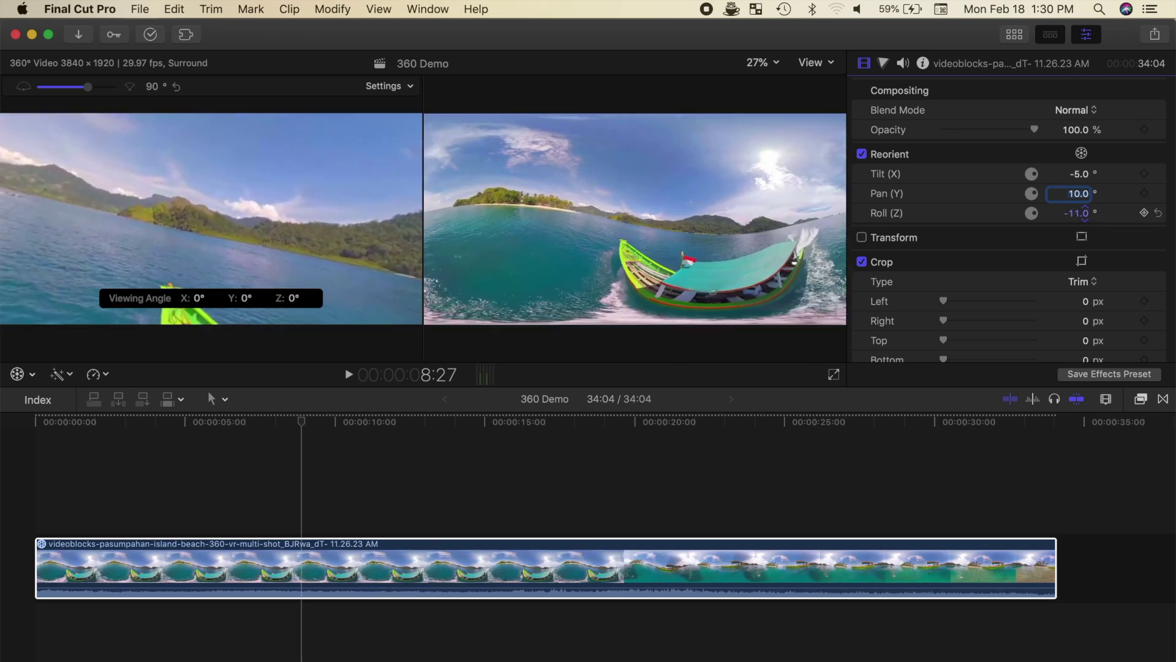
left_click_drag(1086, 216, 1086, 219)
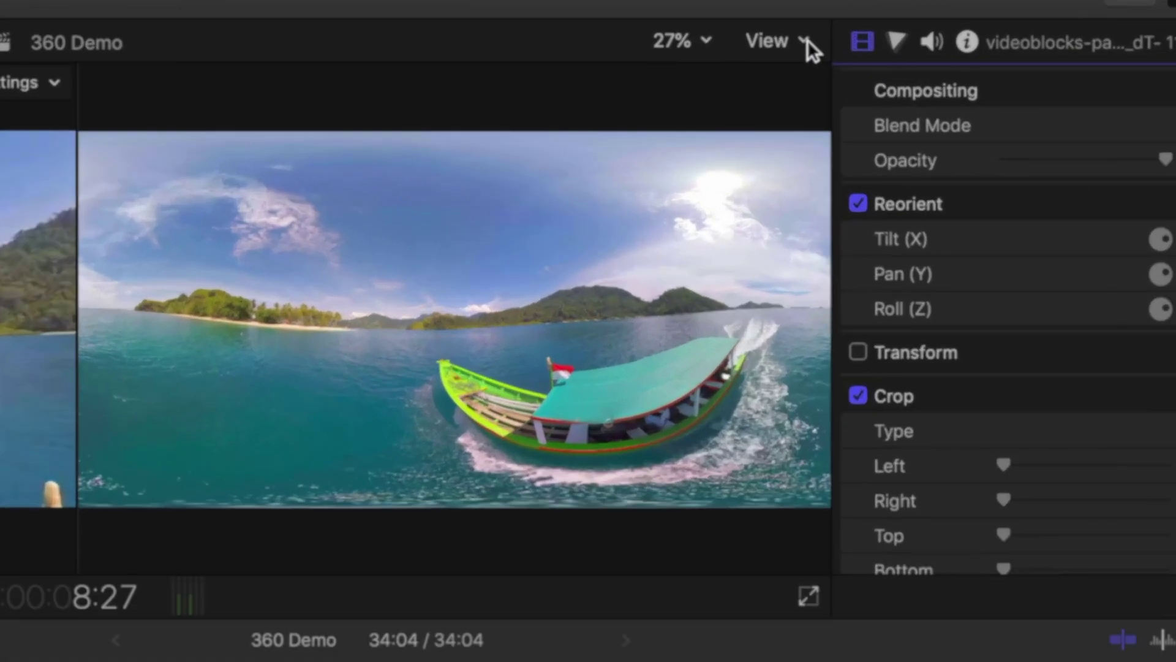
left_click(831, 62)
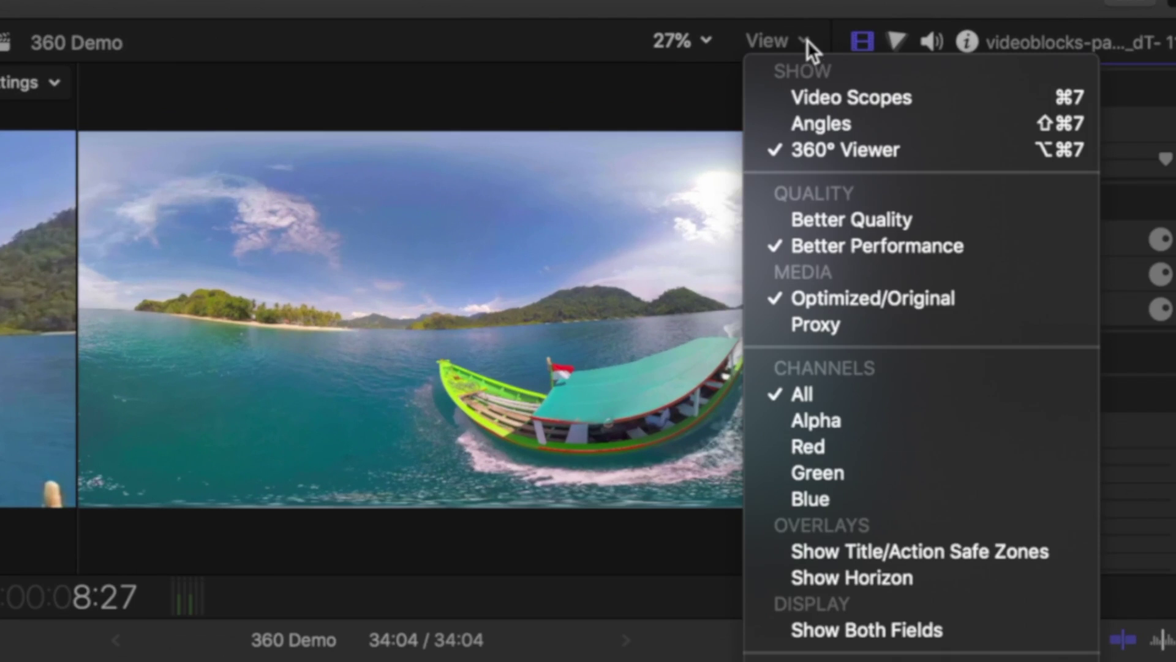
left_click(950, 585)
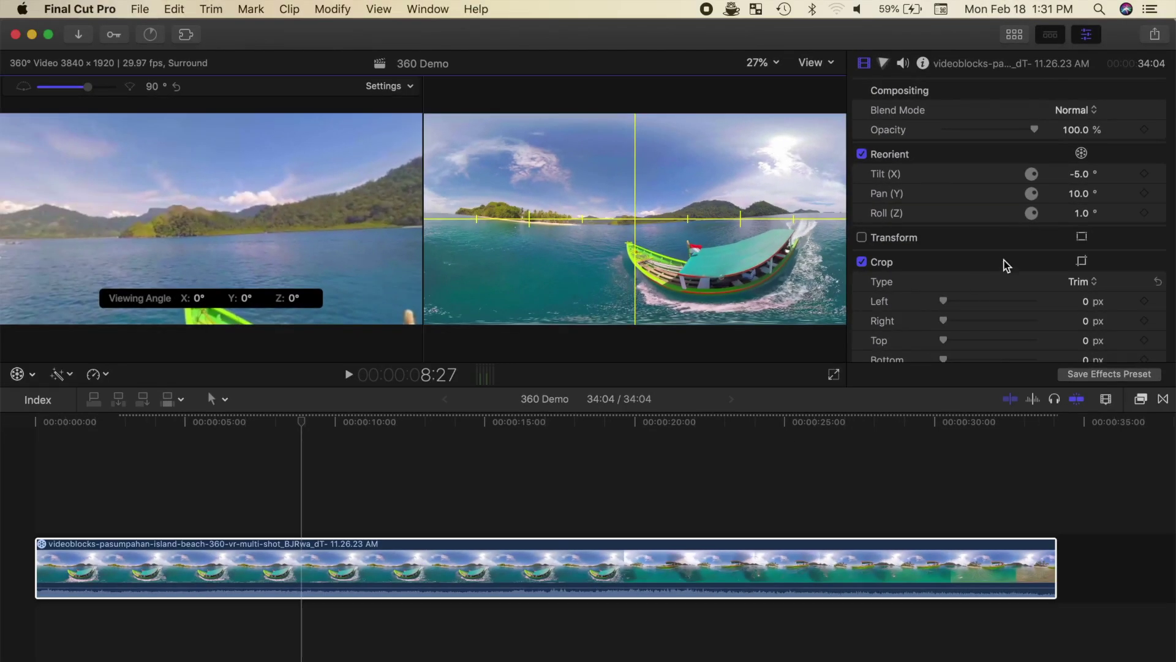
Step: Change the boat clip's Roll to −2° to match the horizon lines
mouse_move(1081, 213)
left_click_drag(1082, 212, 1081, 212)
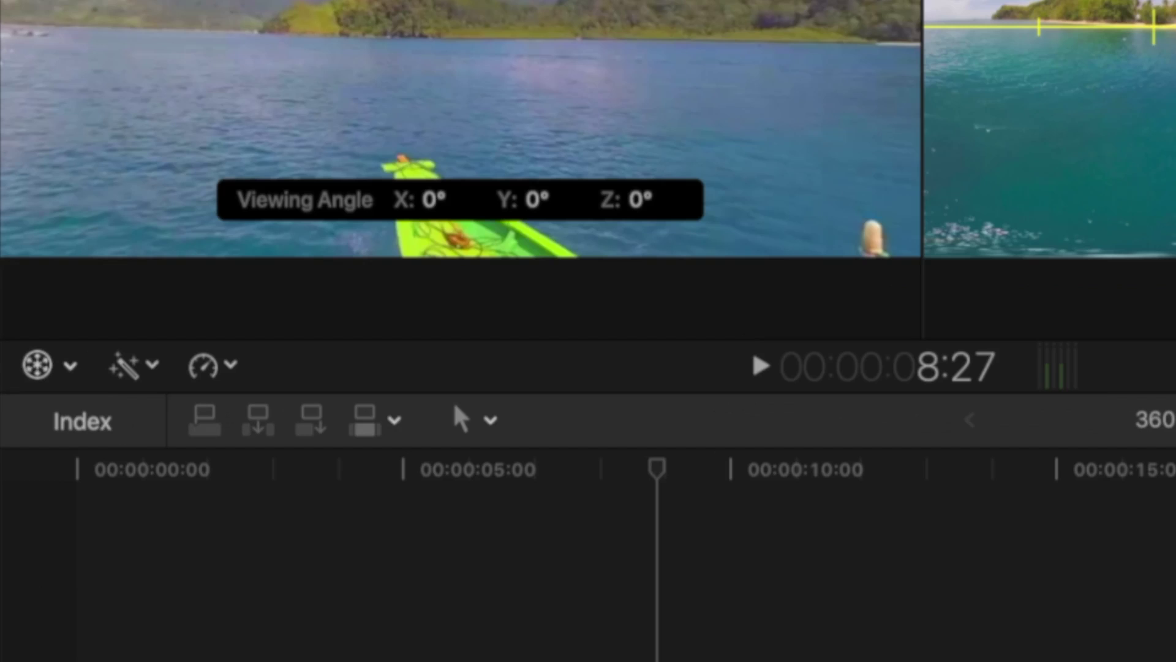
left_click(71, 366)
Step: Reorient the 360° image by dragging it with the on-screen Reorient control
left_click(231, 420)
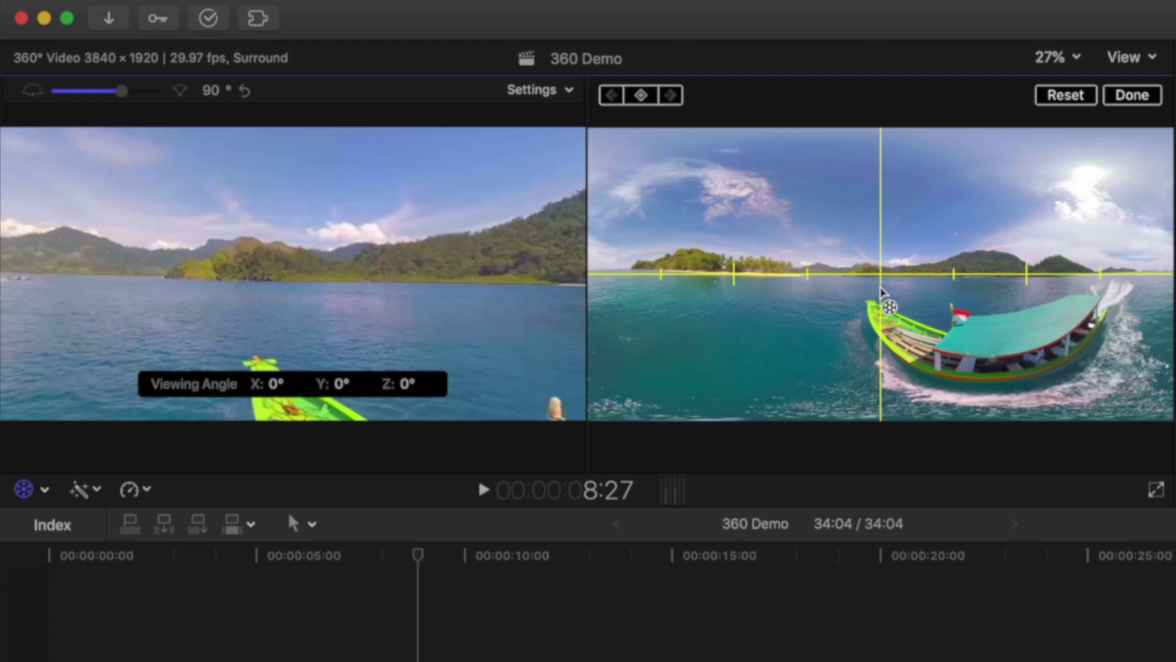
left_click_drag(862, 291, 844, 288)
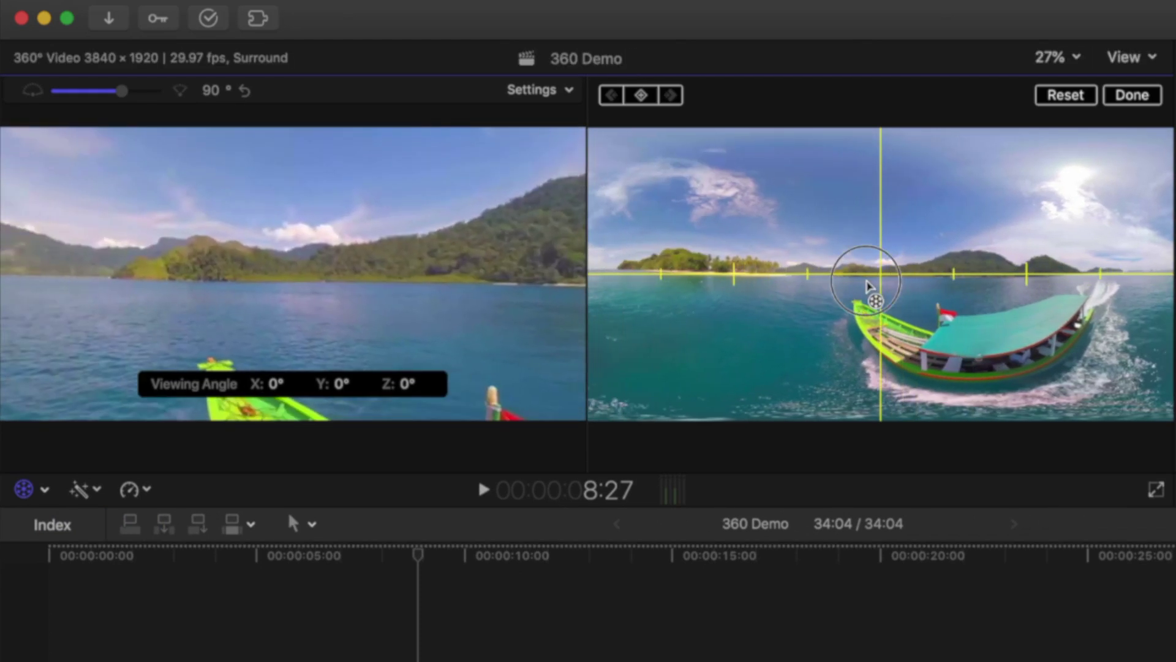
mouse_move(844, 288)
left_mouse_down()
mouse_move(870, 228)
mouse_move(864, 281)
left_mouse_up()
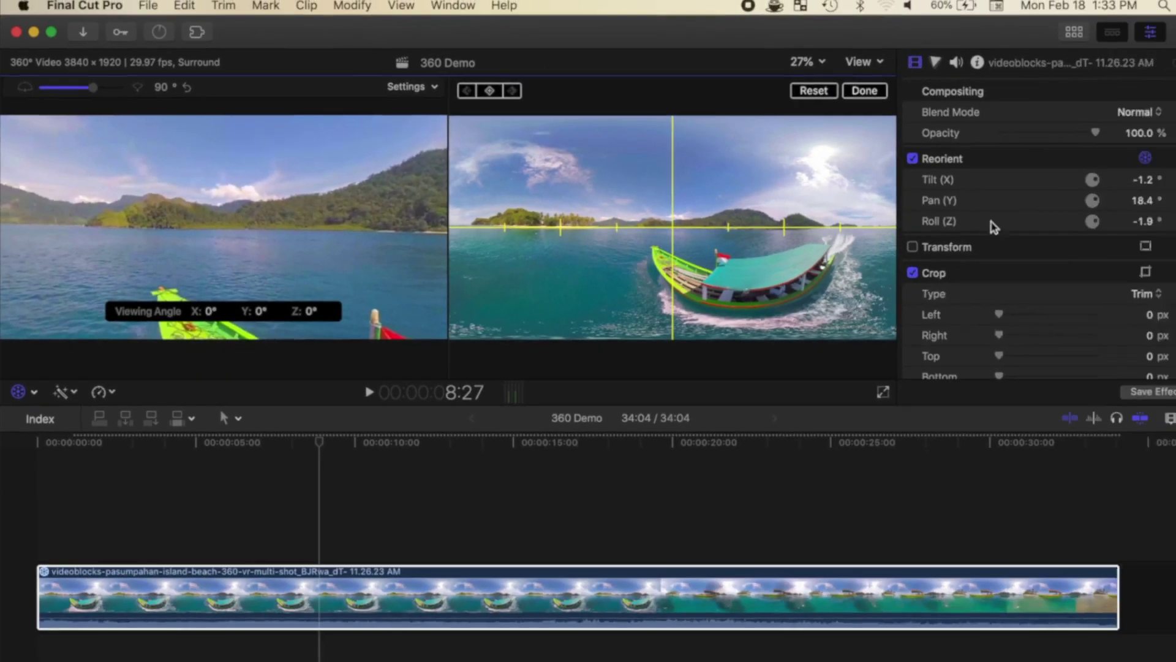
Step: Fine-tune the Inspector values to 0.8° tilt and −0.9° roll to level the horizon
left_click(1081, 215)
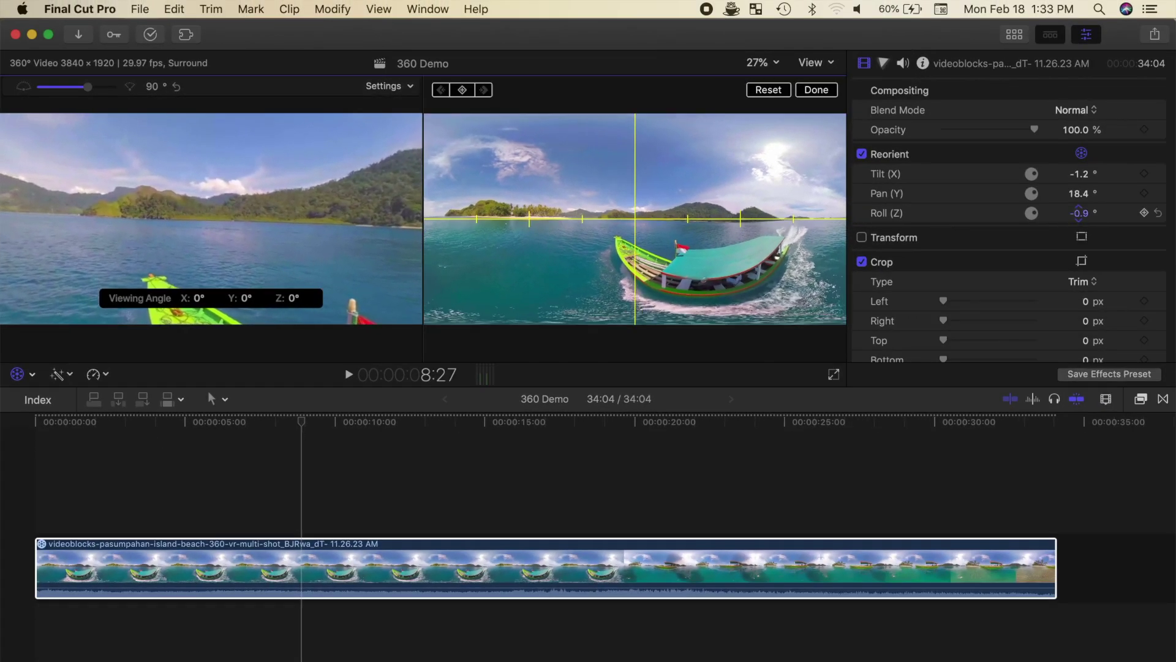
left_click_drag(1080, 213, 1080, 178)
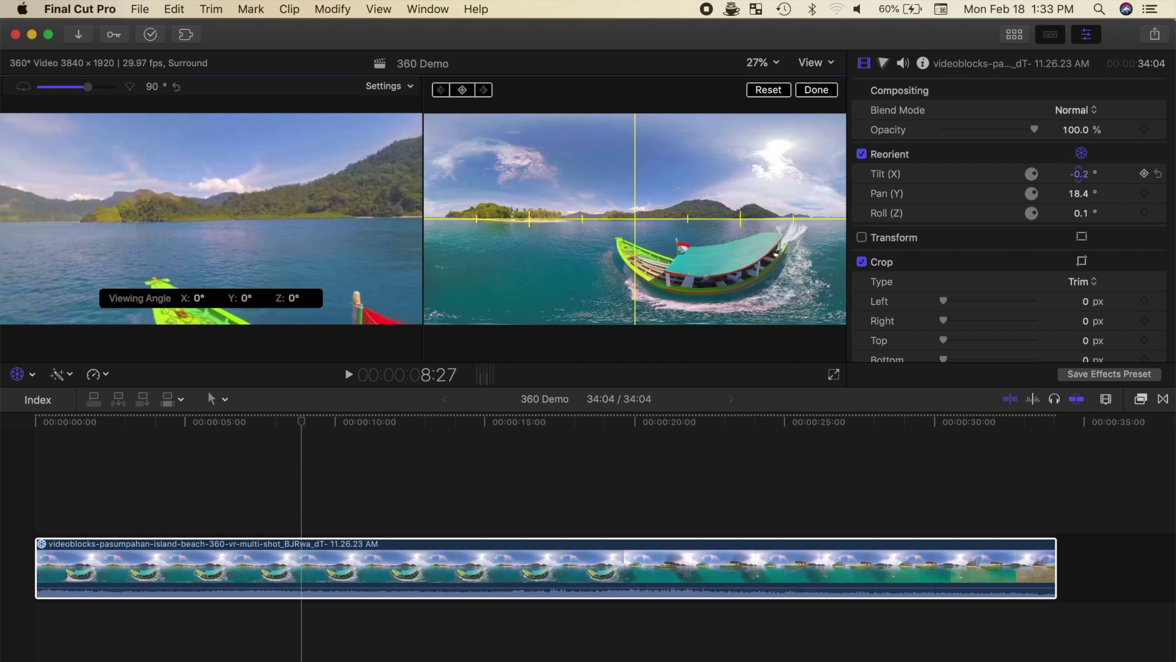
left_click(1080, 173)
left_click_drag(1080, 173, 1079, 169)
left_click_drag(1081, 211, 1081, 212)
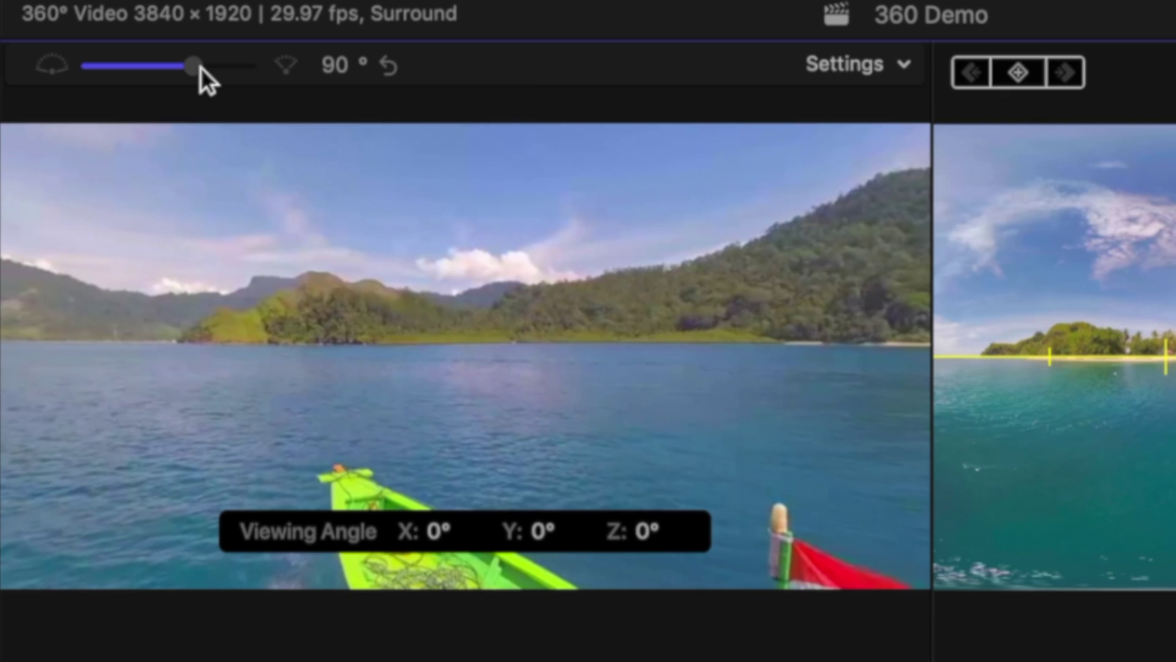
mouse_move(197, 65)
left_mouse_down()
mouse_move(222, 68)
mouse_move(160, 68)
mouse_move(194, 67)
left_mouse_up()
left_click_drag(100, 86, 82, 87)
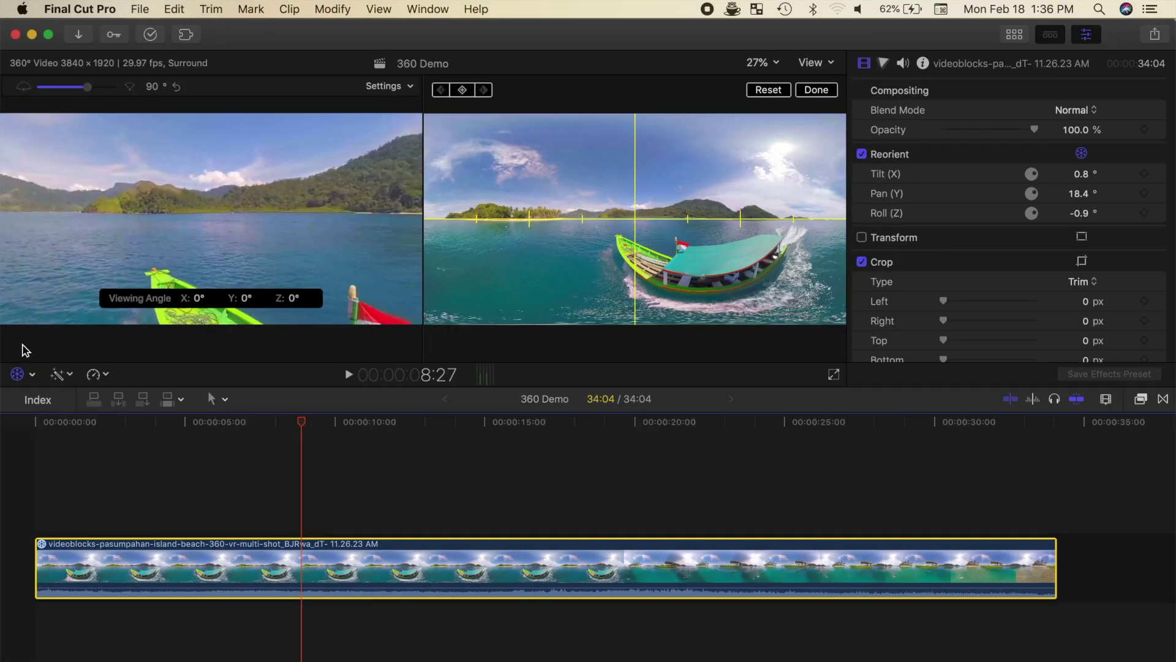
Step: Trim the boat clip's end to 28:08, split off the extra part and delete it
left_click(18, 375)
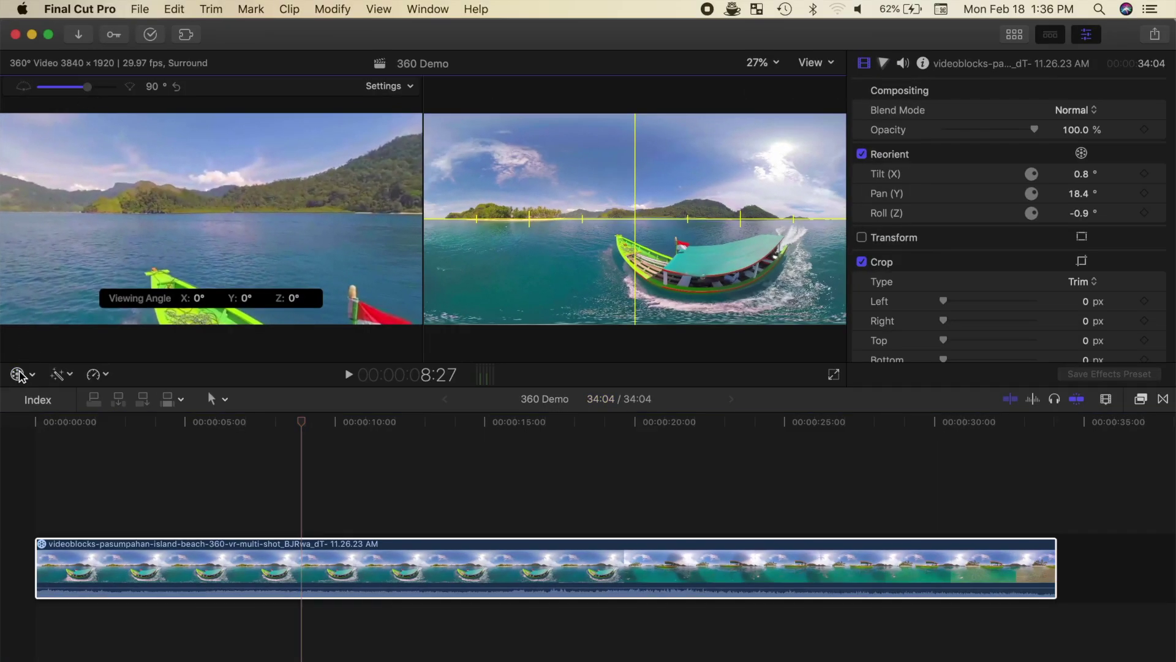
left_click(616, 501)
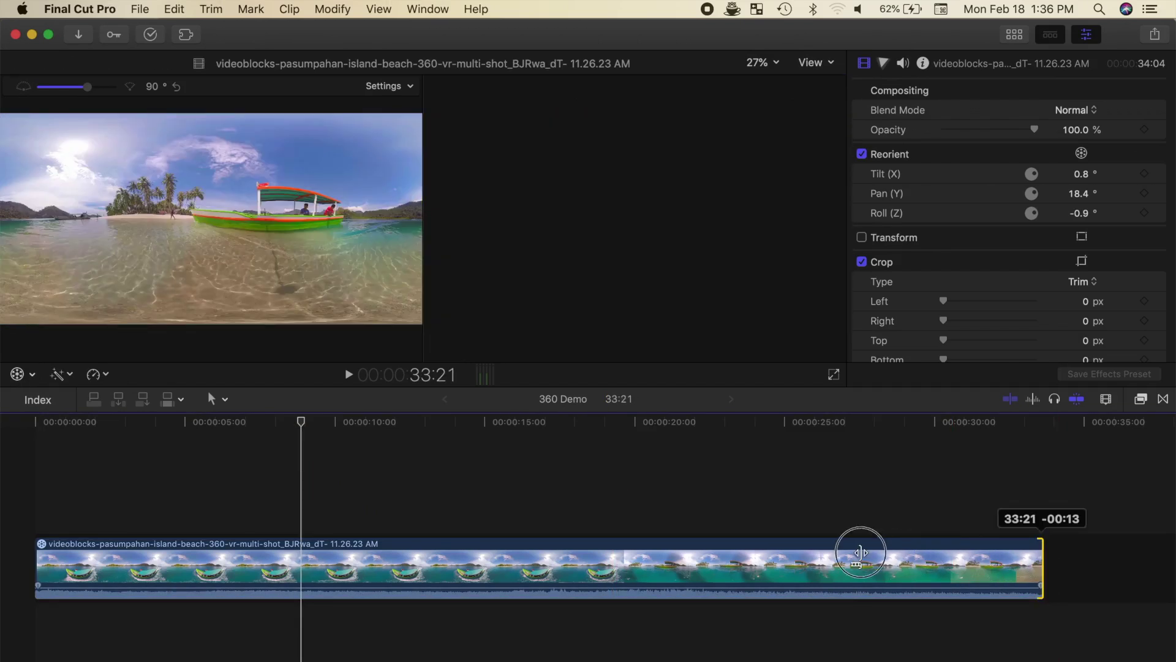
left_click_drag(1053, 563, 880, 563)
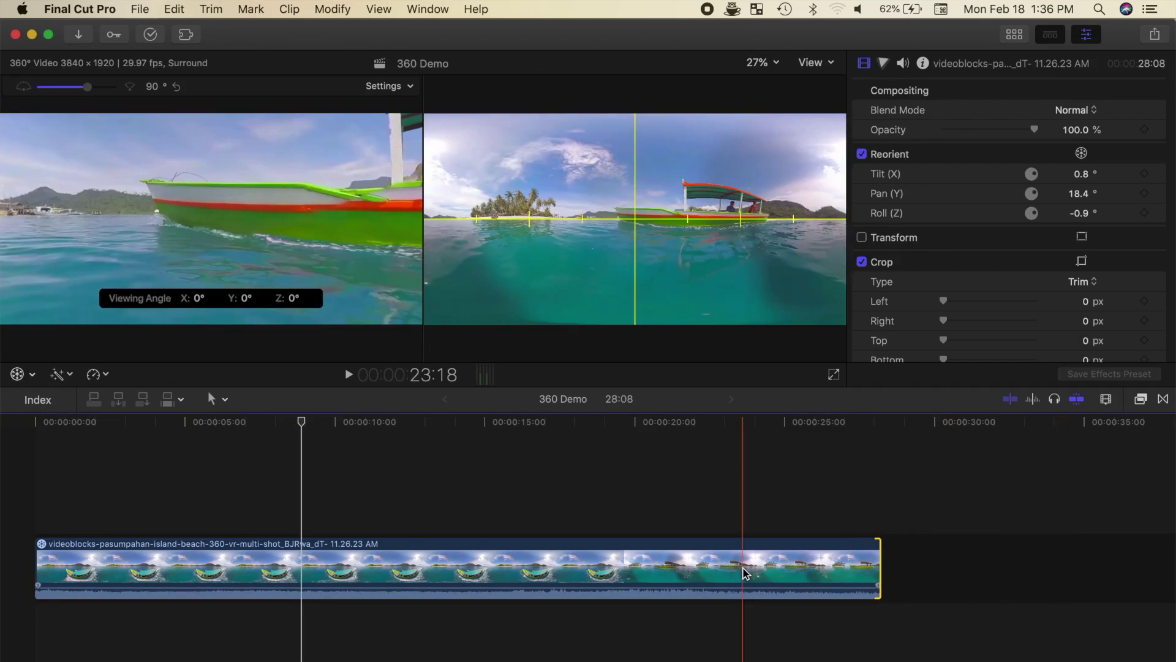
key("super+b")
left_click_drag(745, 573, 575, 503)
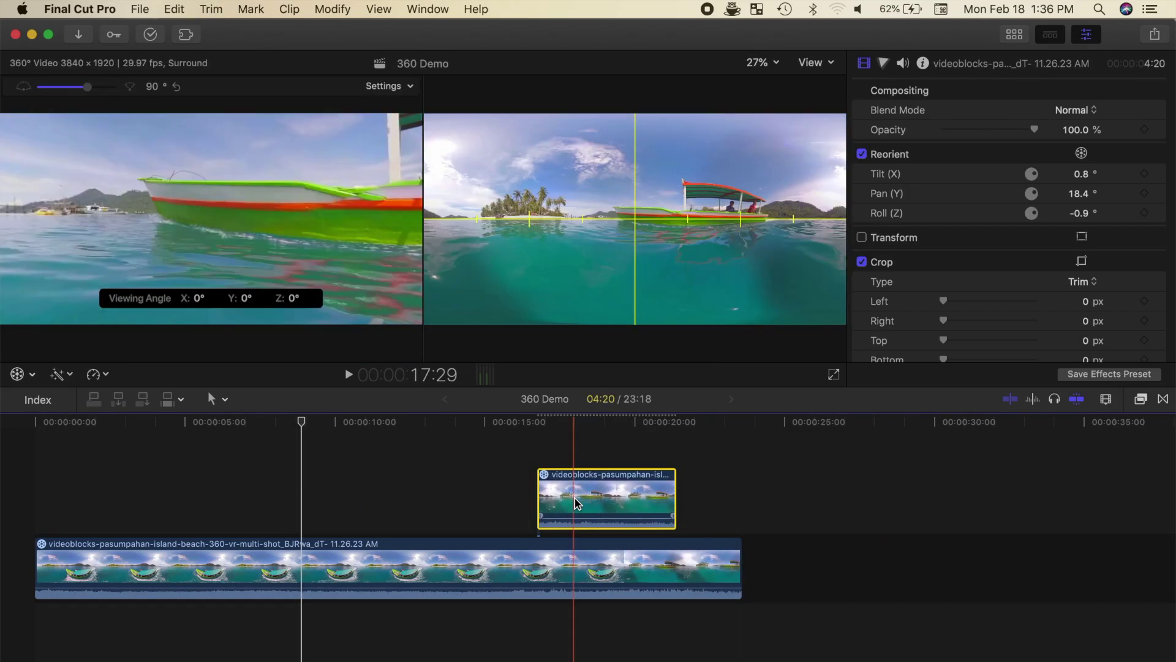
key("Delete")
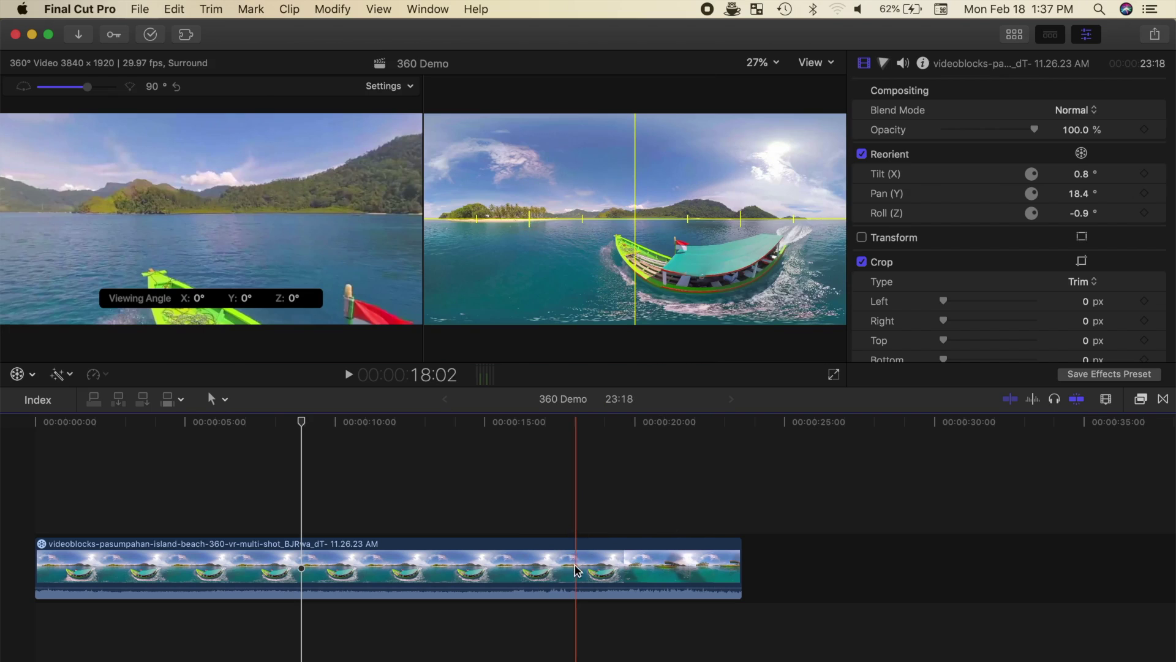
left_click(575, 559)
Step: Add Color Wheels, darken Shadows, brighten Highlights and boost the boat clip's Master saturation
left_click(887, 62)
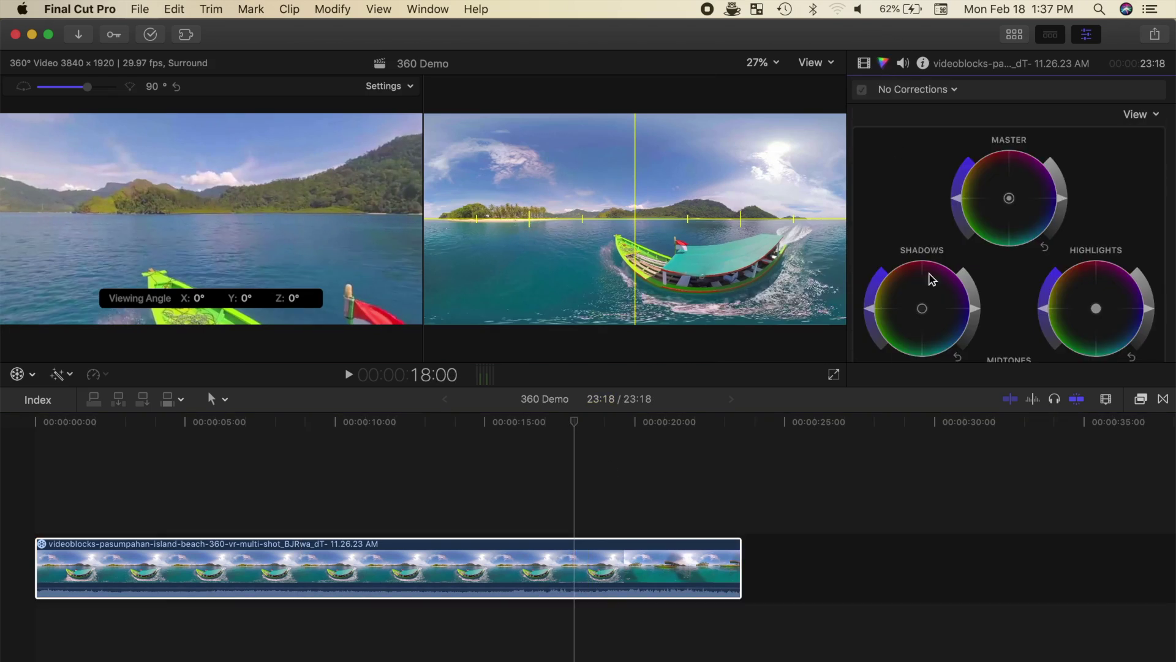
left_click_drag(978, 314, 974, 319)
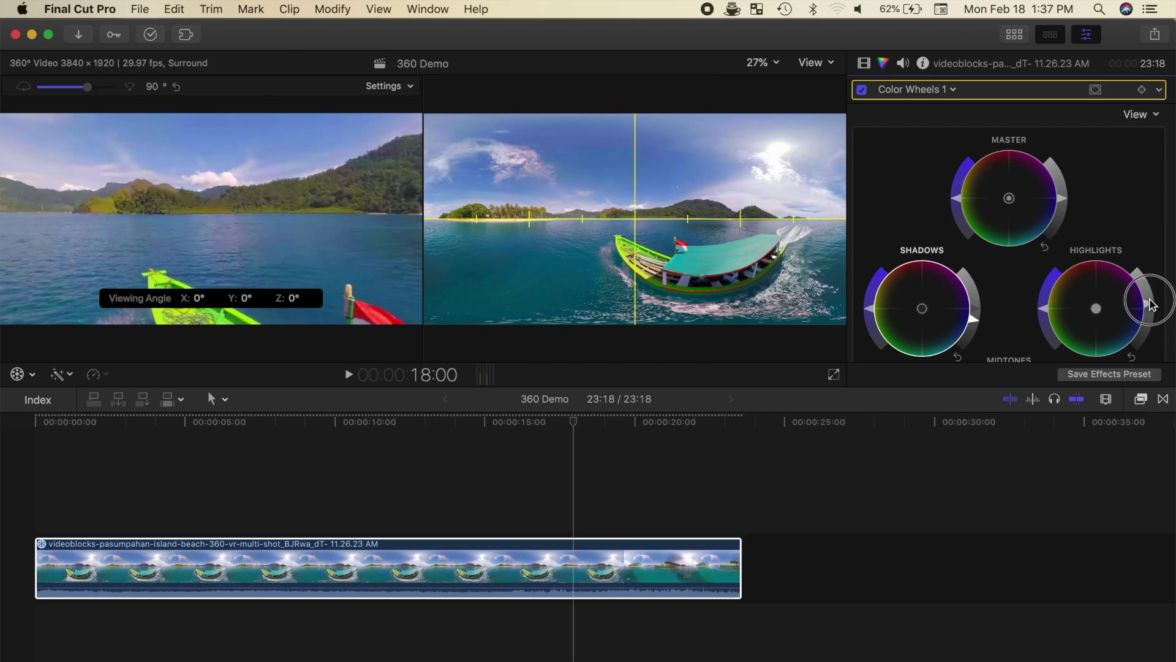
left_click_drag(1148, 314, 1147, 285)
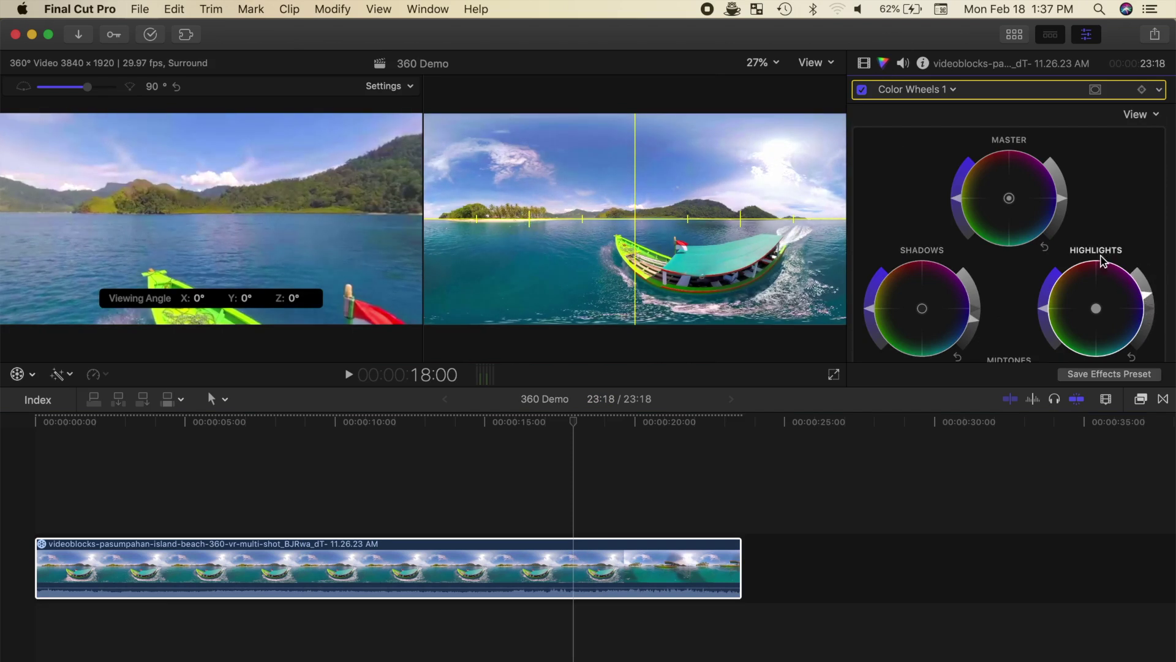
left_click(958, 196)
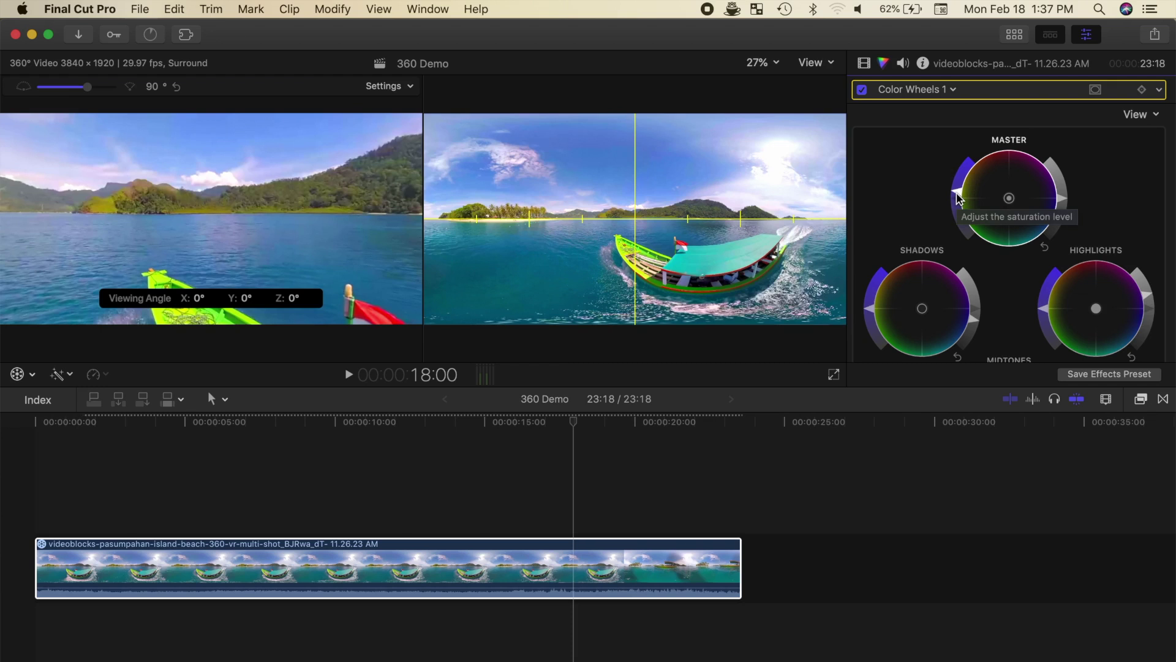
key("ctrl+super+1")
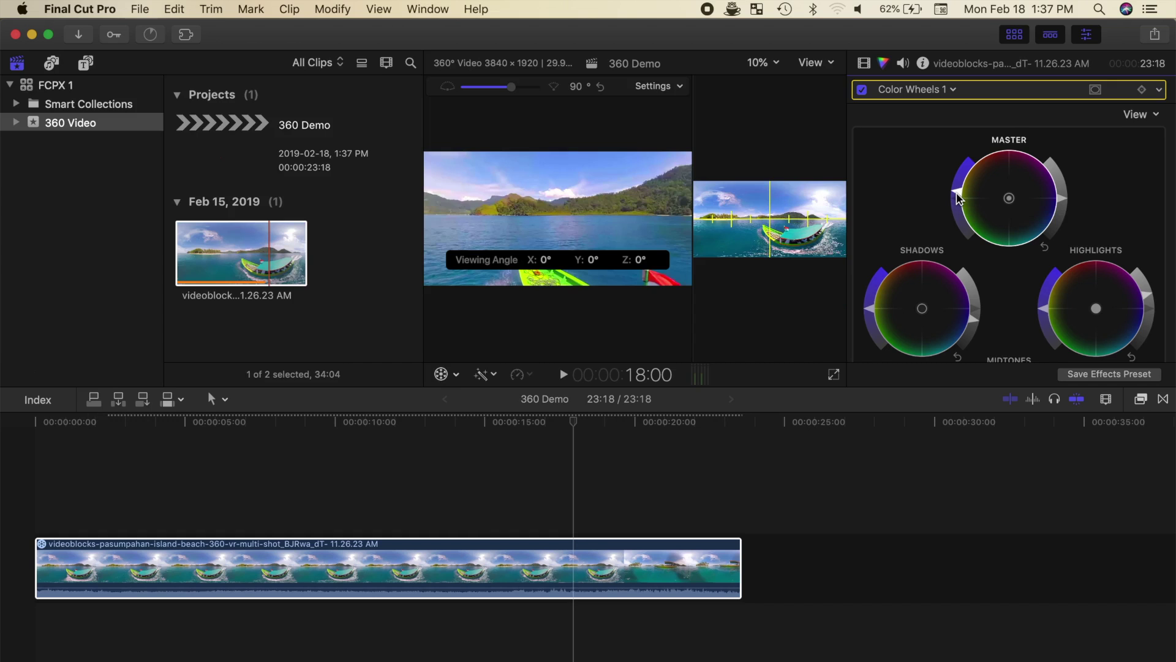
Step: Hide the inspector and select the 360° Basic 3D title under Titles > 360°
key("super+4")
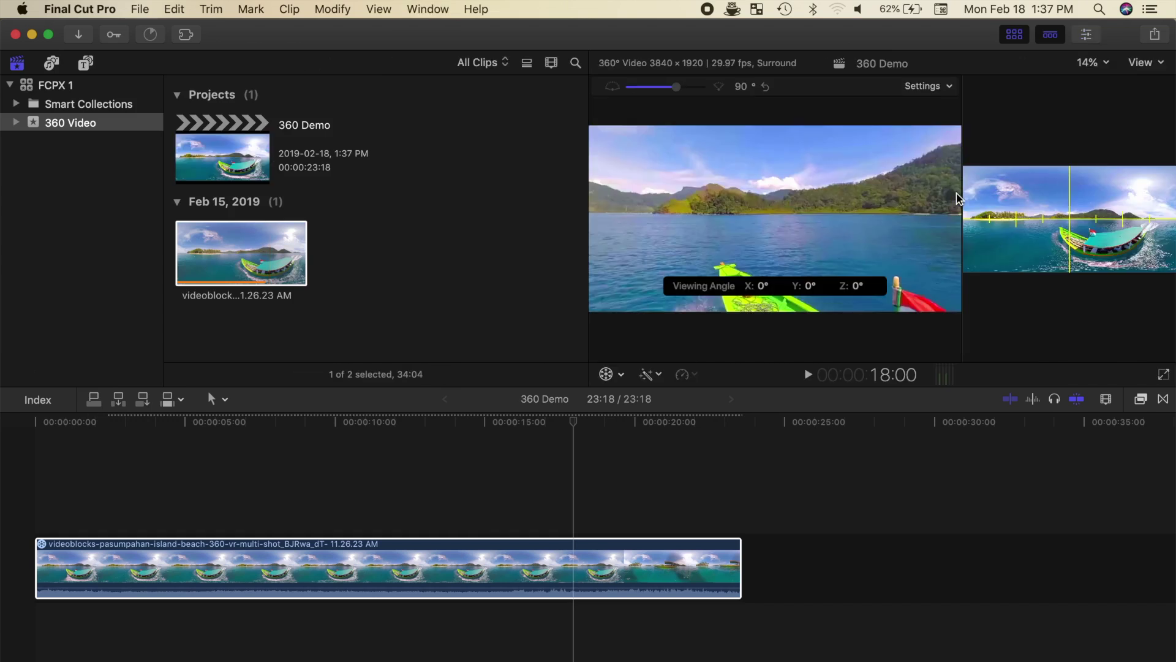
left_click(85, 62)
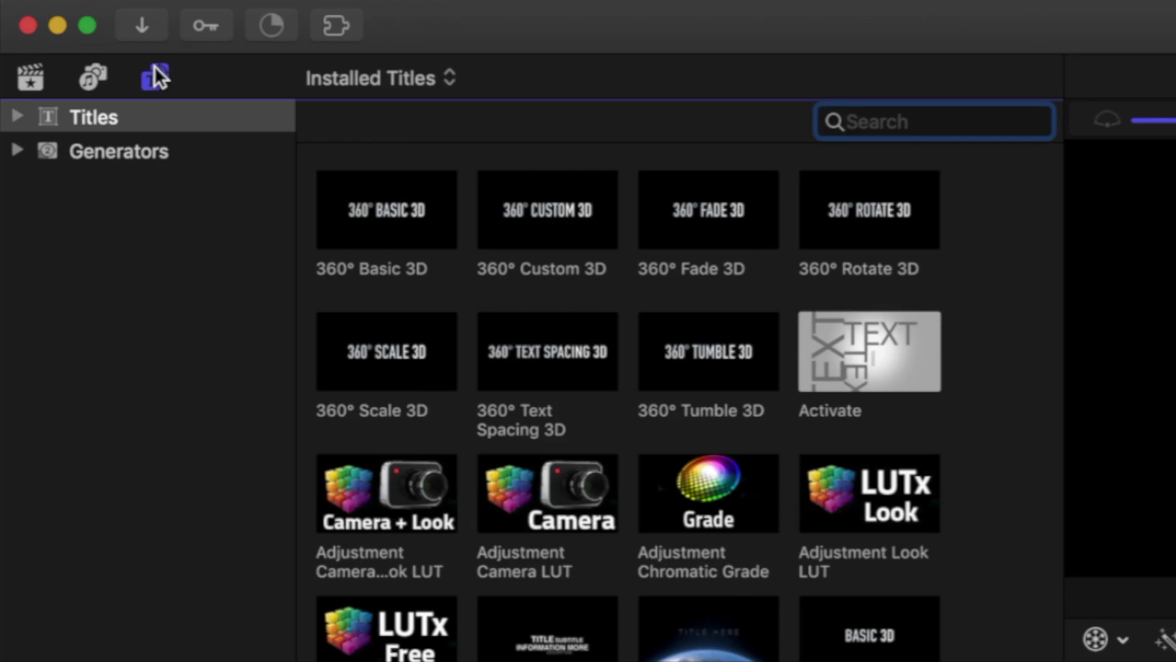
left_click(20, 118)
left_click(112, 211)
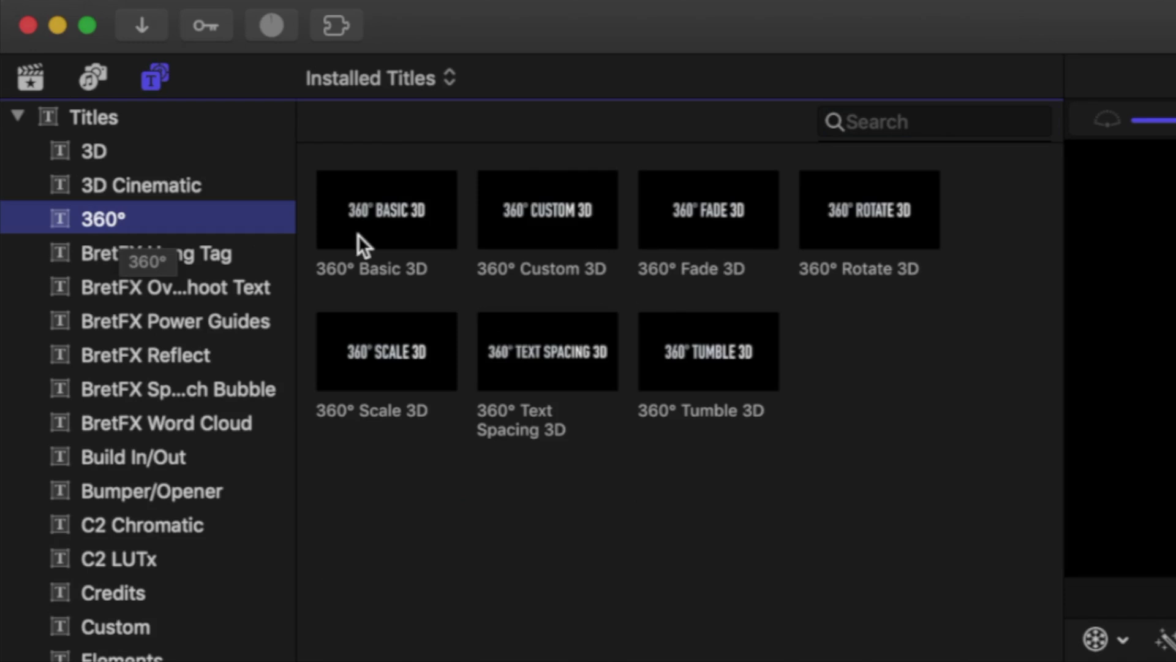
left_click(384, 213)
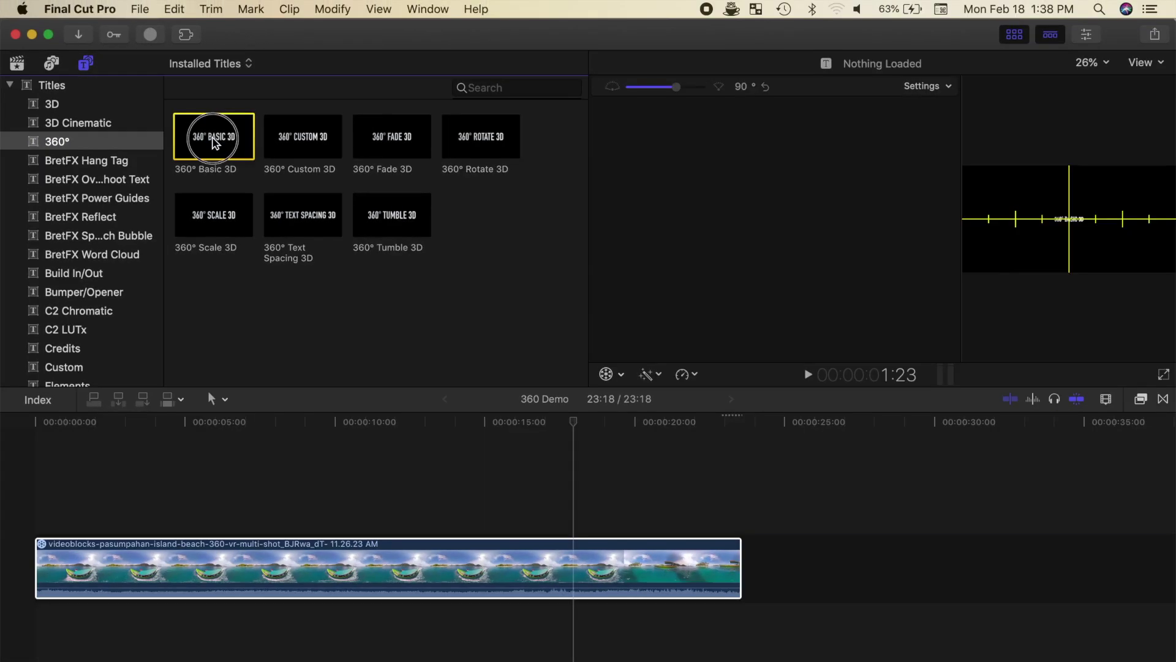
Step: Connect 360° Basic 3D above the boat clip and extend it to about ten seconds
left_click_drag(213, 142, 152, 509)
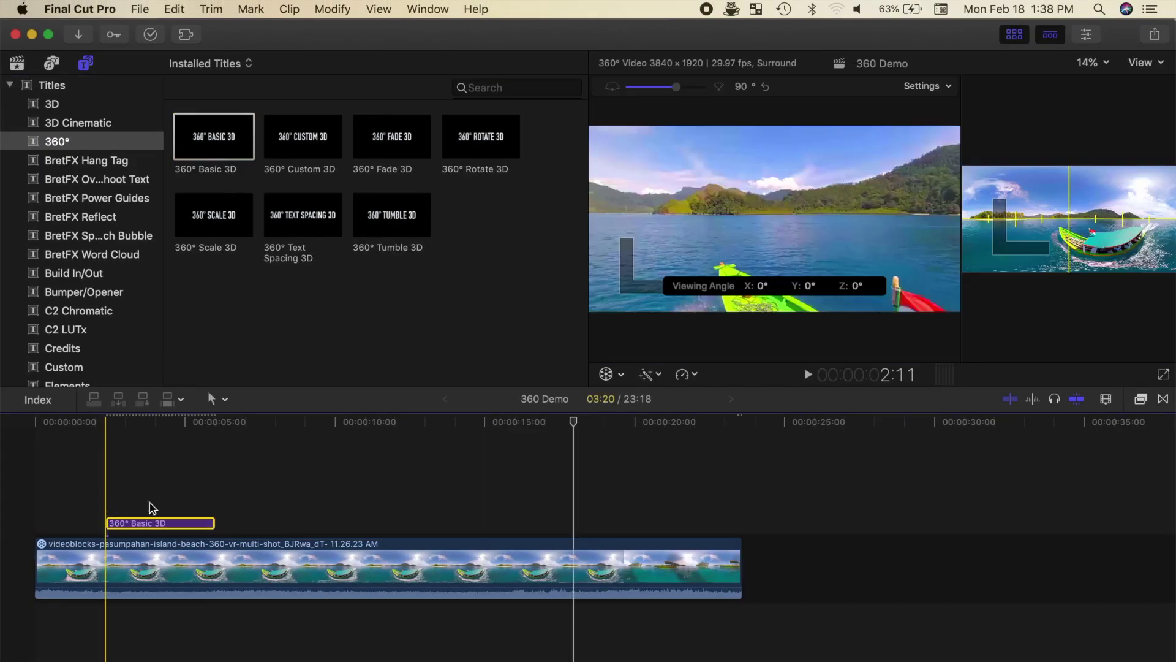
left_click_drag(214, 522, 334, 520)
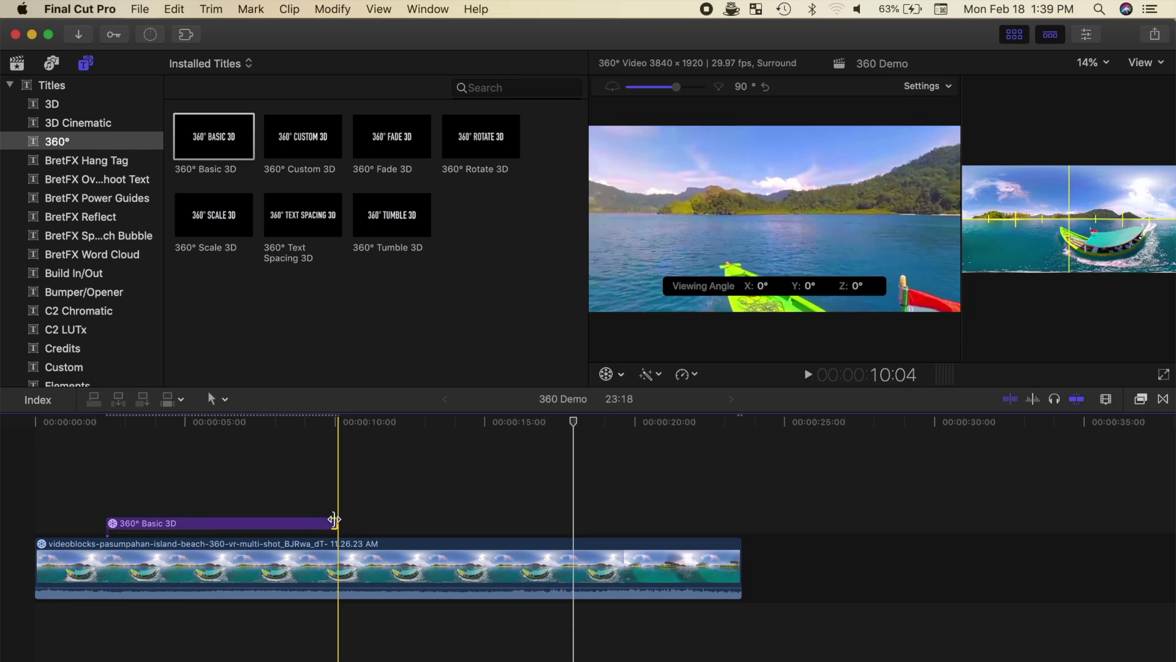
left_click(249, 525)
Step: Replace the title's placeholder text with 'Boat Ride'
key("ctrl+super+1")
key("super+6")
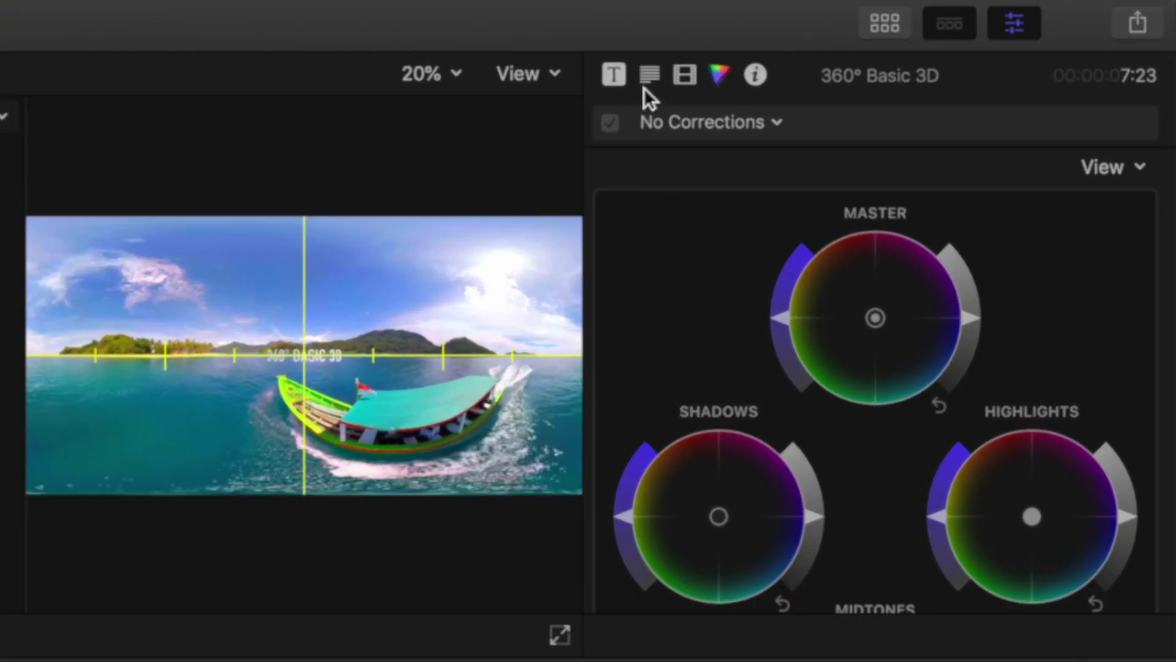
left_click(649, 75)
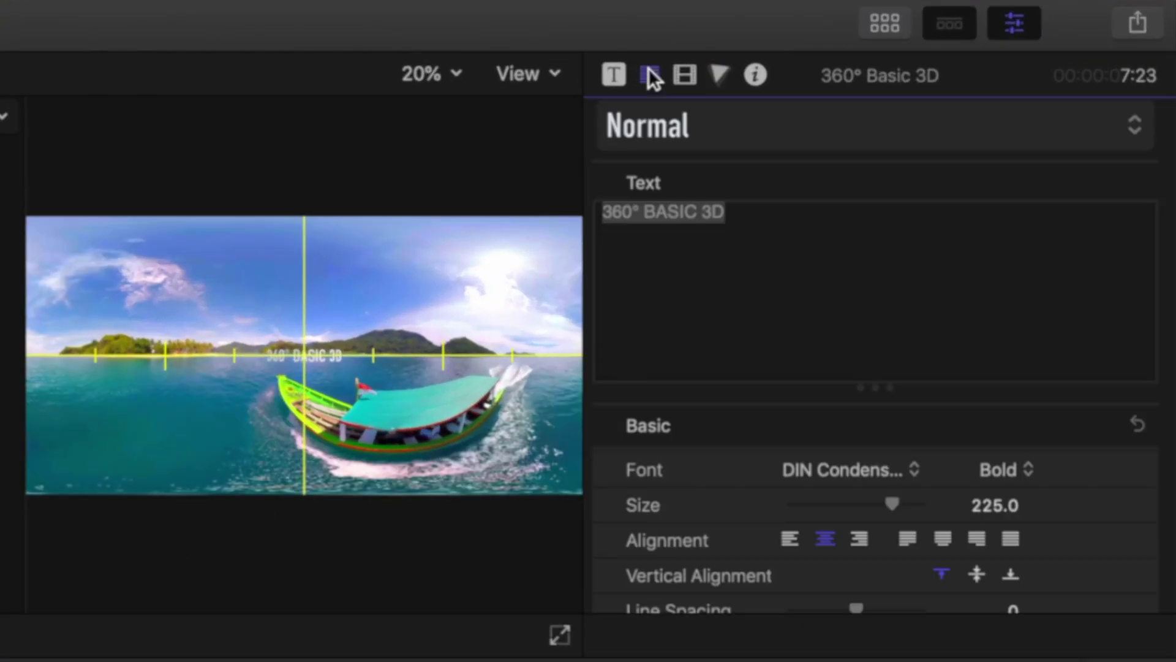
left_click(730, 212)
type("Boat Ride")
Step: Set the title font to Hiragino Kaku Gothic StdN at size 277
left_click(910, 469)
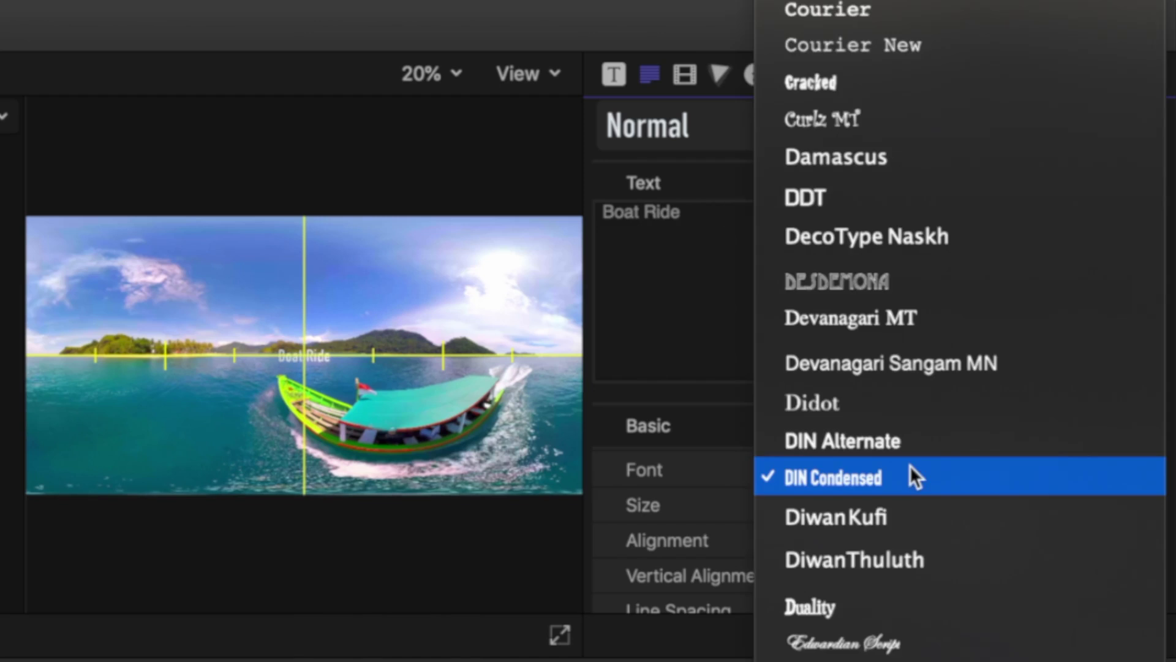
scroll(912, 472, "down", 5)
scroll(909, 465, "down", 10)
scroll(909, 465, "down", 8)
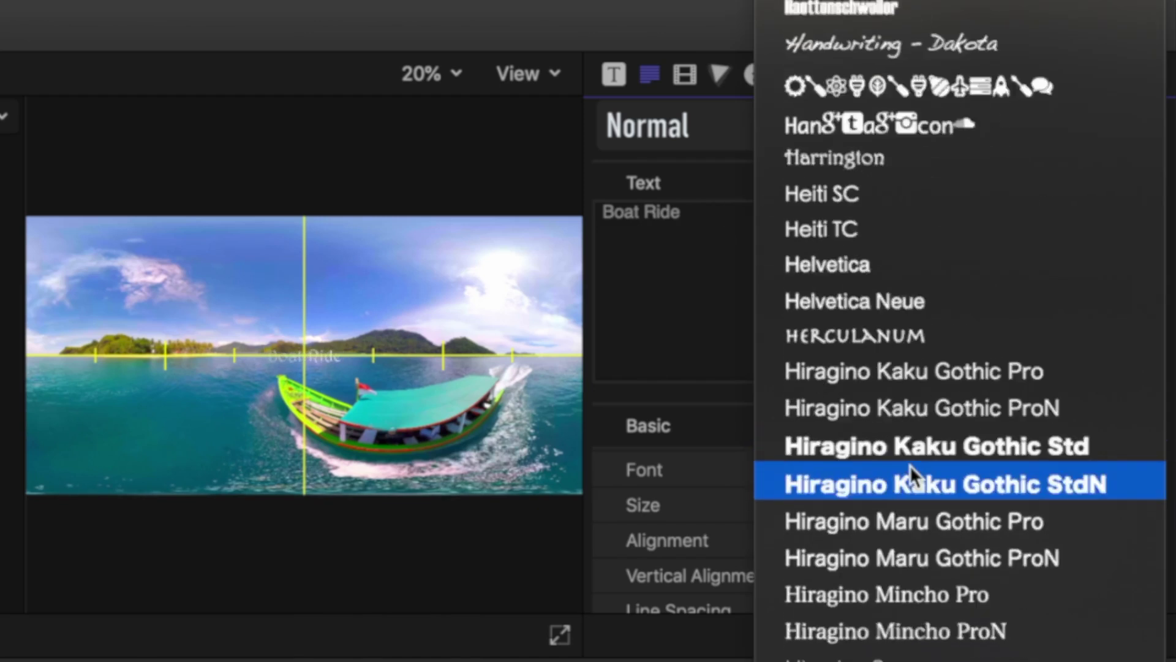
left_click(909, 471)
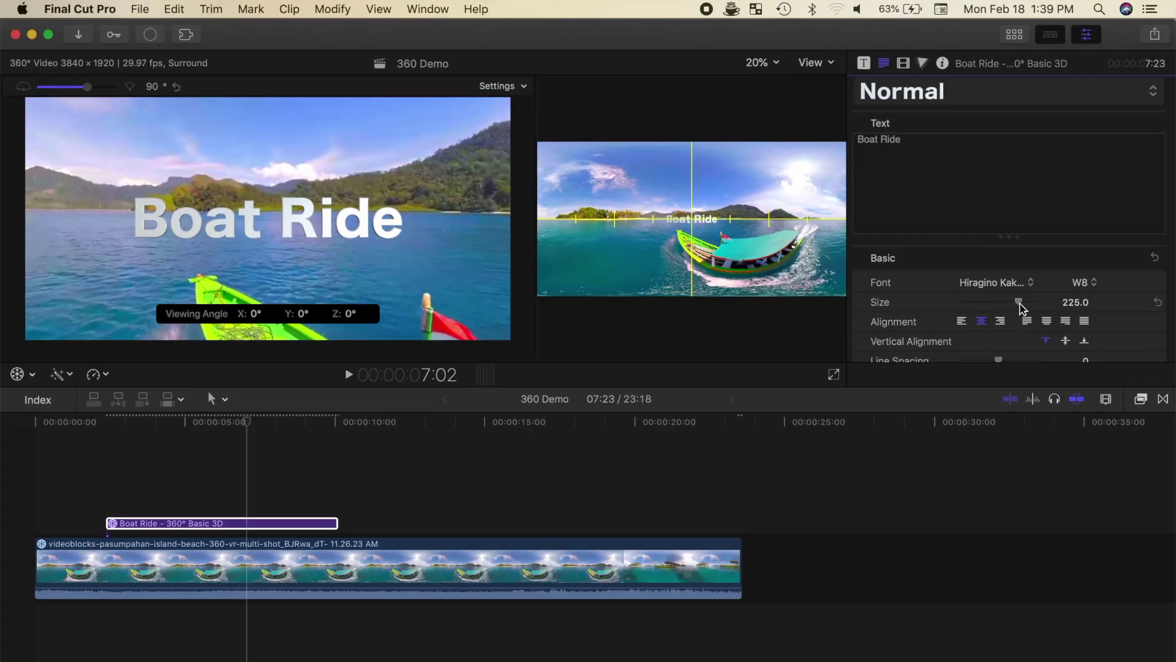
left_click_drag(1019, 302, 1032, 302)
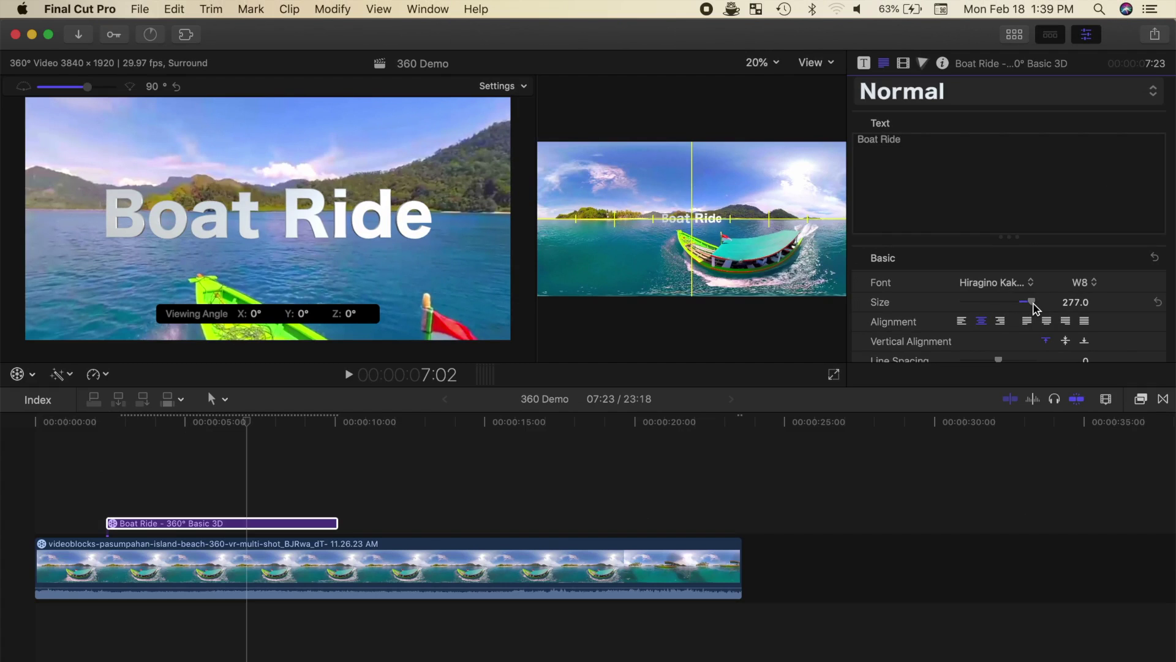
Step: Set the title's Reorient Pan (Y) to about -63°, checking placement in the 360° viewer
left_click(904, 64)
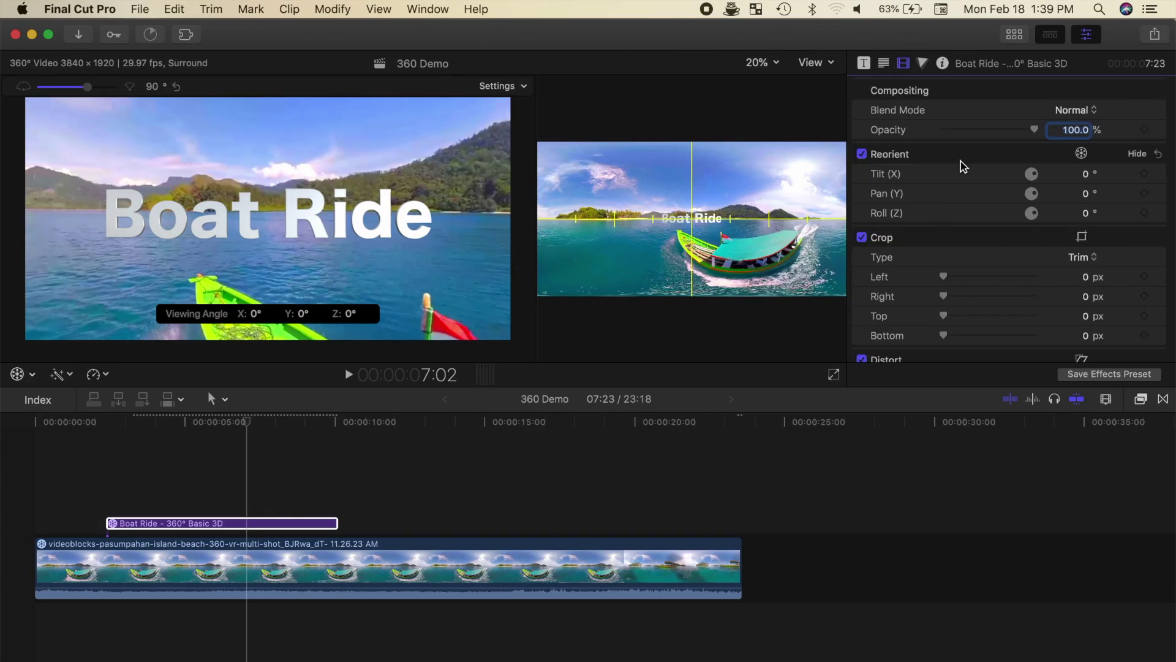
left_click_drag(1085, 193, 1054, 194)
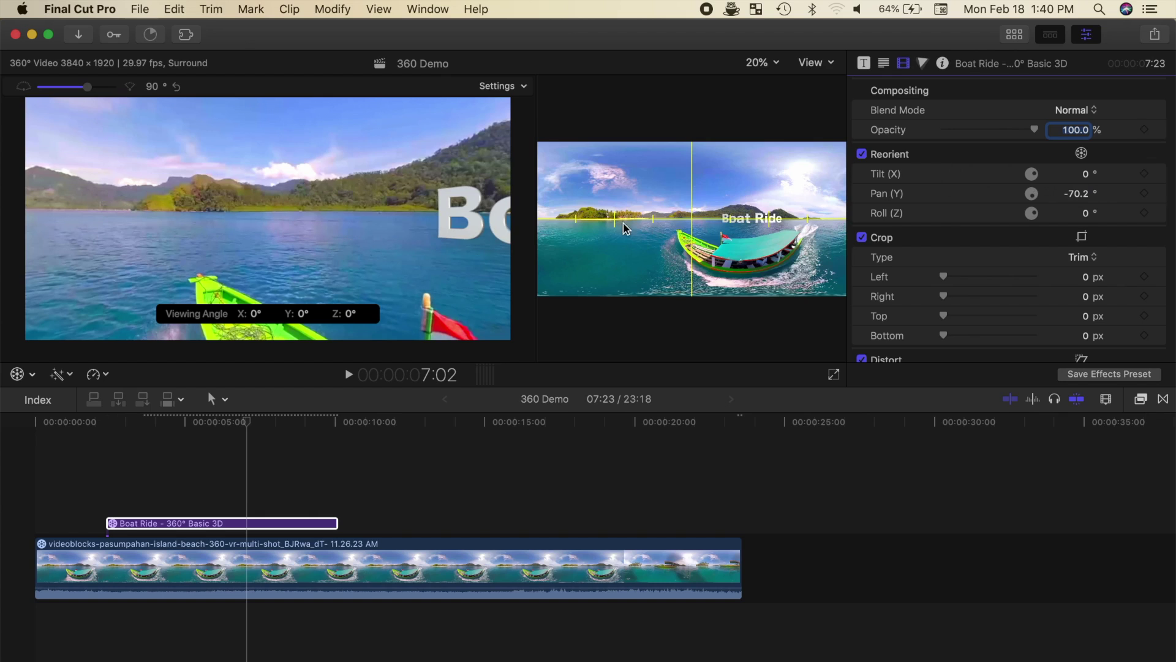
mouse_move(484, 232)
left_mouse_down()
mouse_move(367, 223)
mouse_move(385, 233)
left_mouse_up()
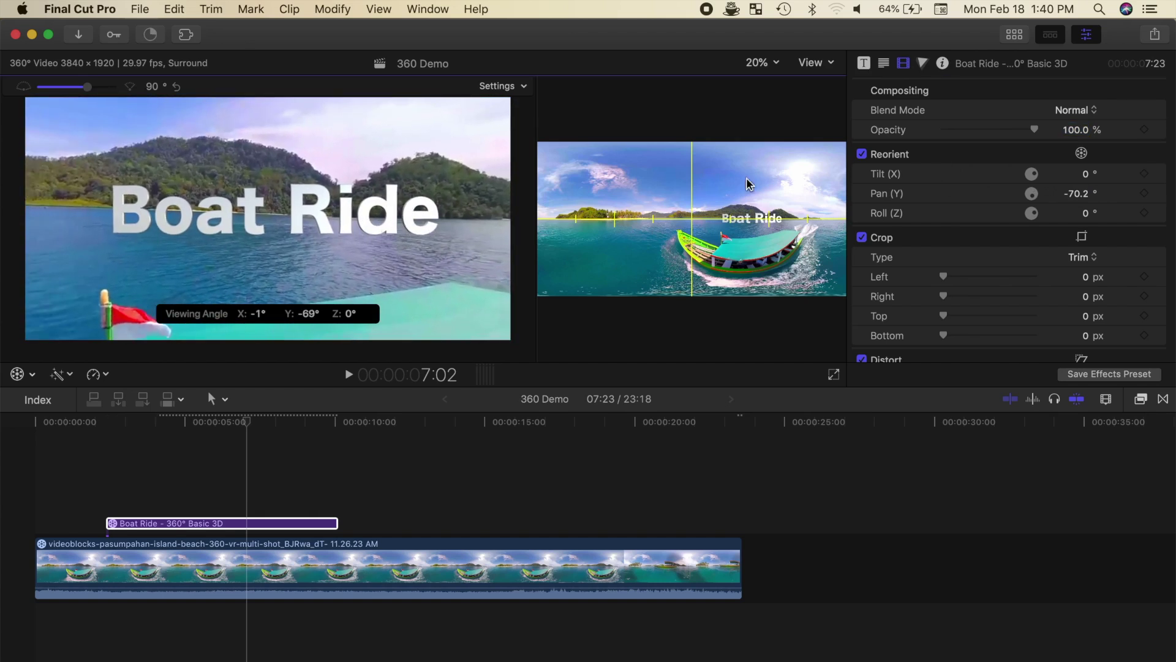
left_click(1077, 196)
left_click_drag(1076, 196, 1076, 195)
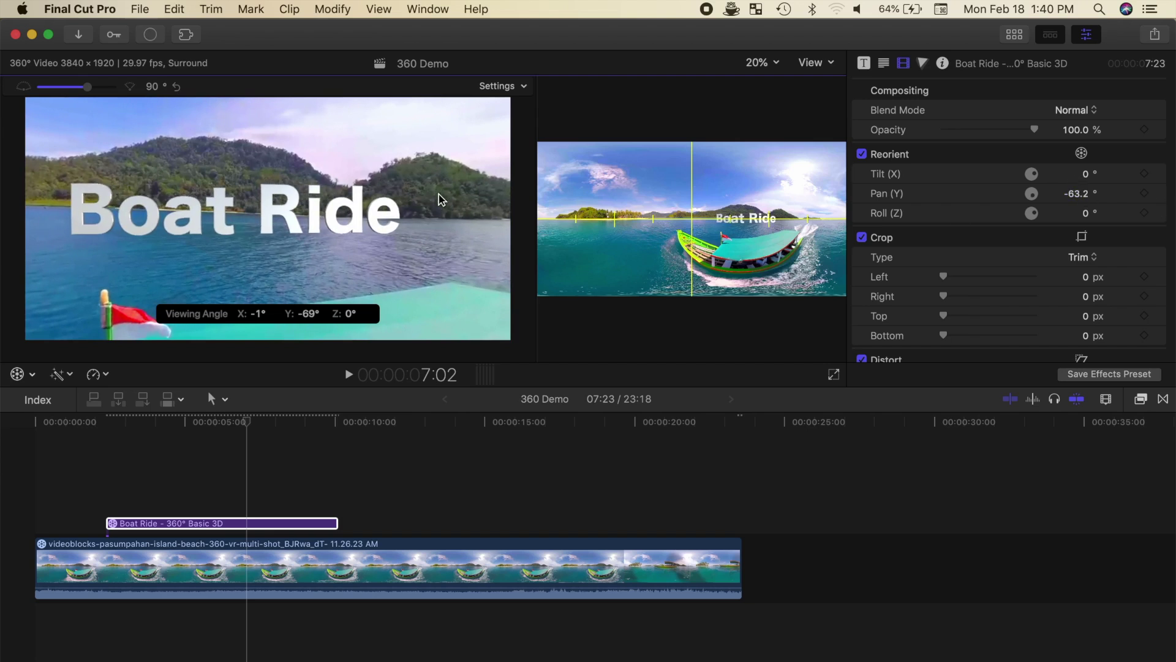
left_click_drag(440, 197, 451, 194)
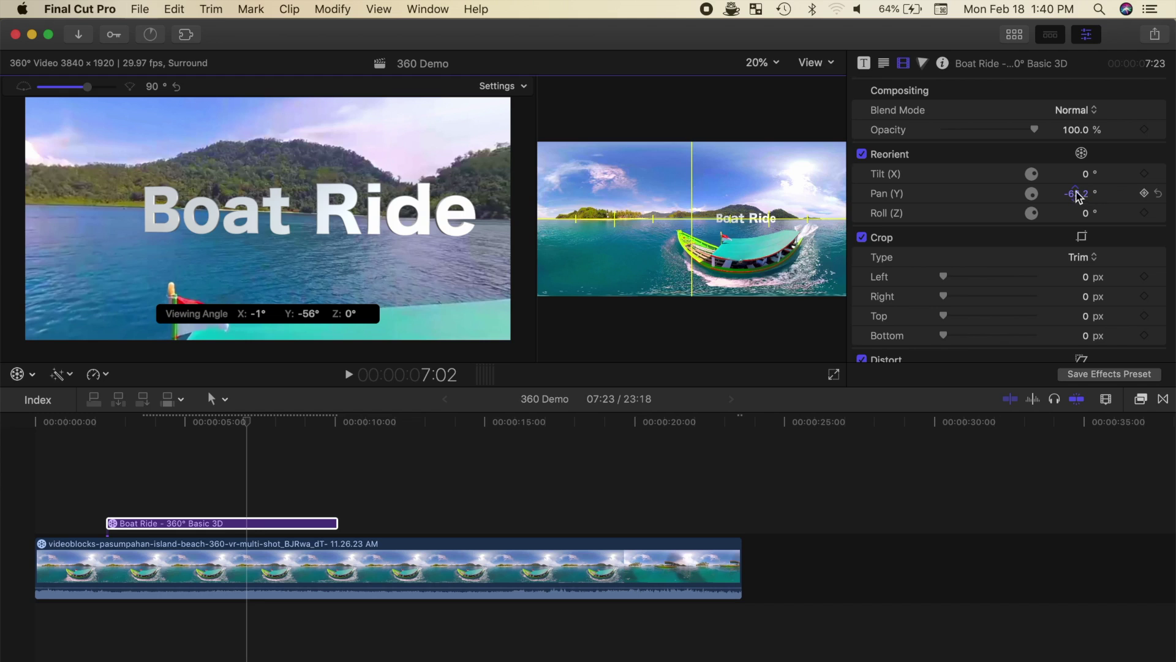
Step: Choose Reset Angle in the 360° viewer's Settings menu
left_click(525, 87)
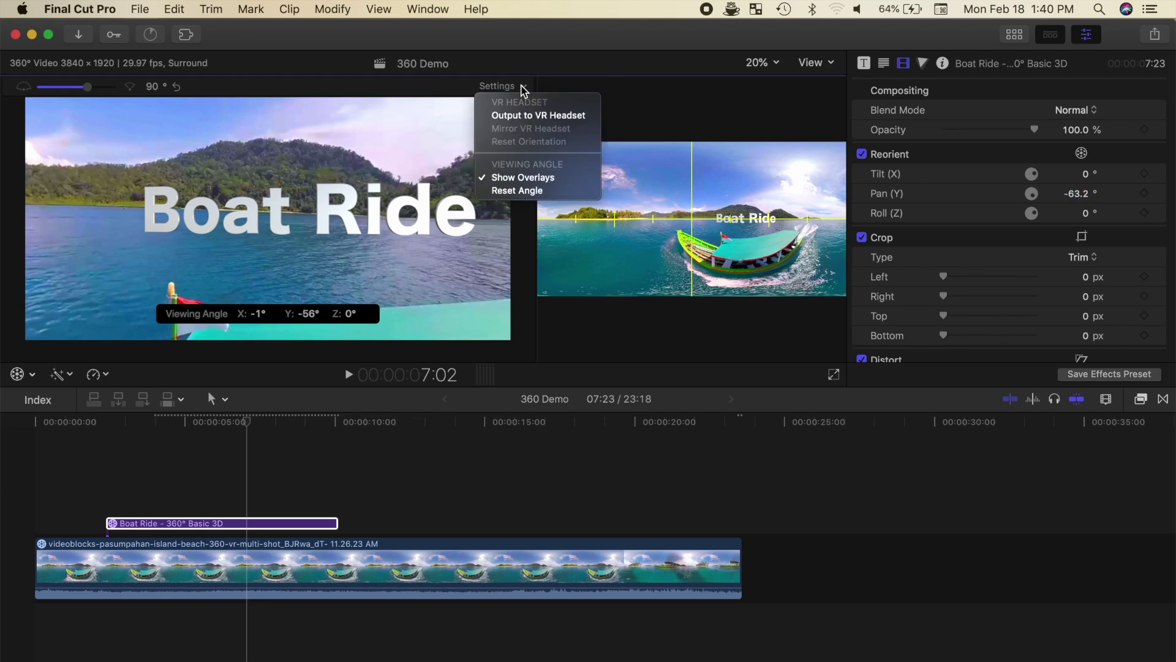
left_click(525, 192)
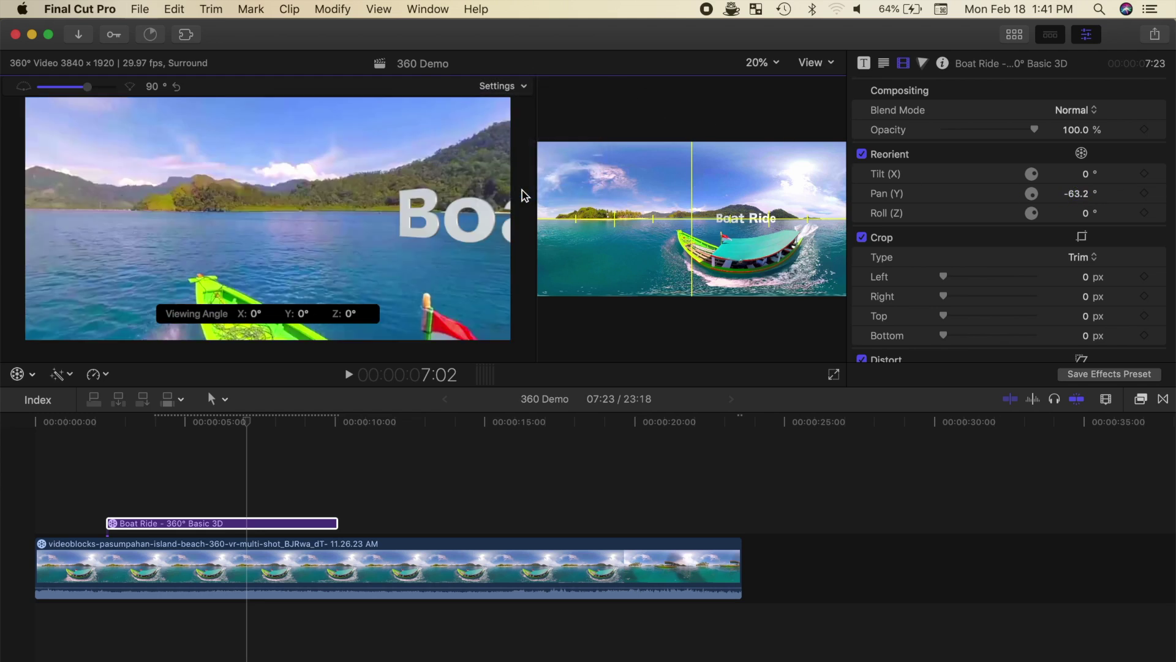